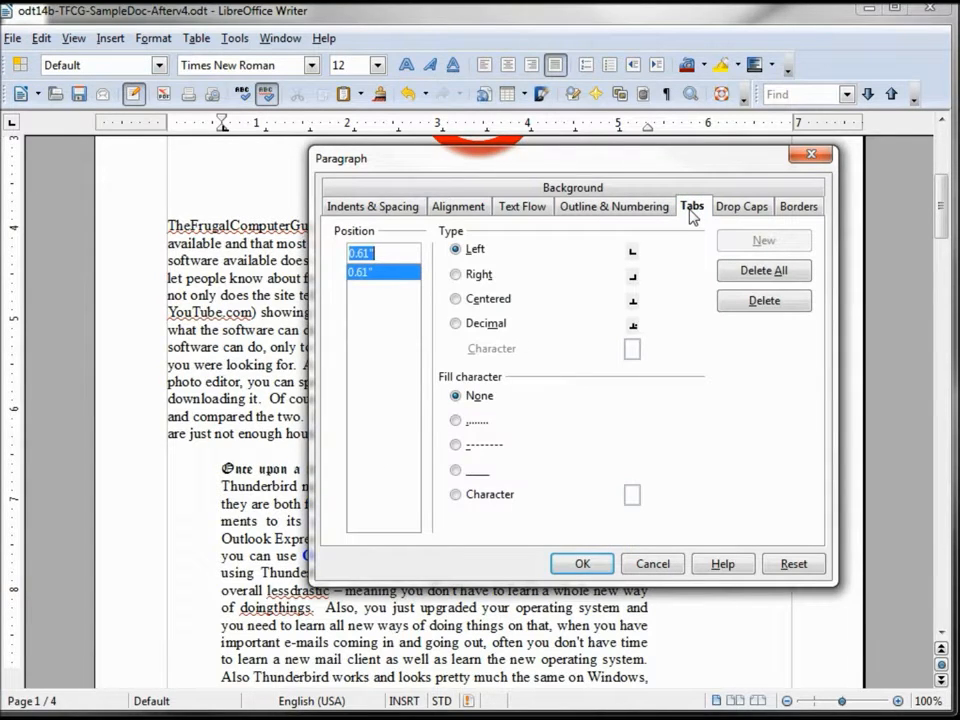
Turn on drop caps for the paragraph beginning "Once upon a time"
{"action": "left_click", "coordinate": [742, 210]}
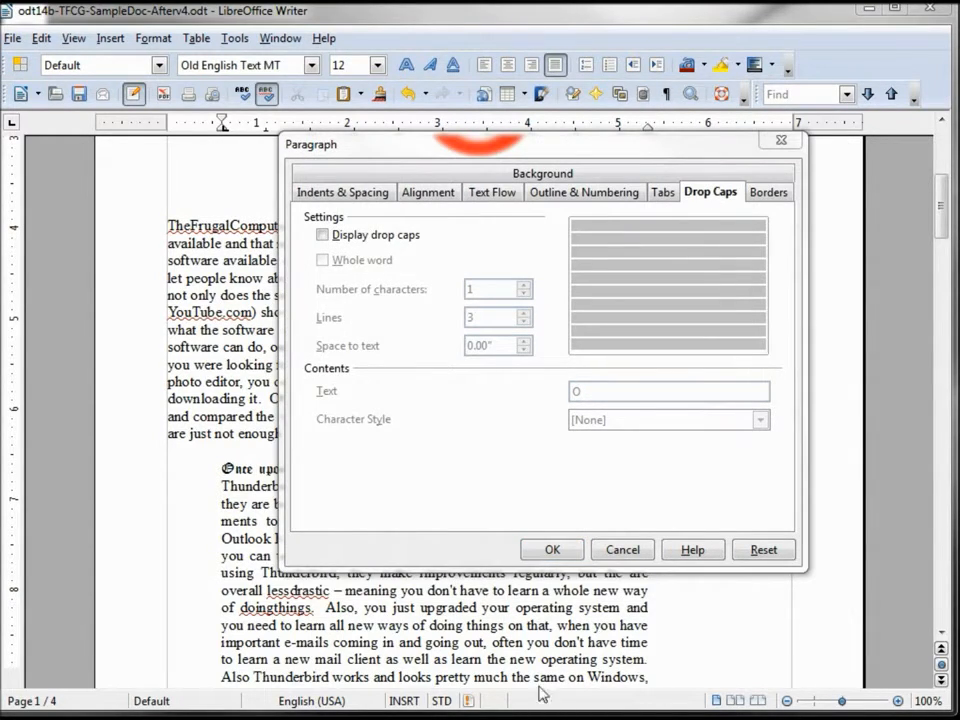
{"action": "left_click_drag", "start_coordinate": [506, 150], "coordinate": [586, 183]}
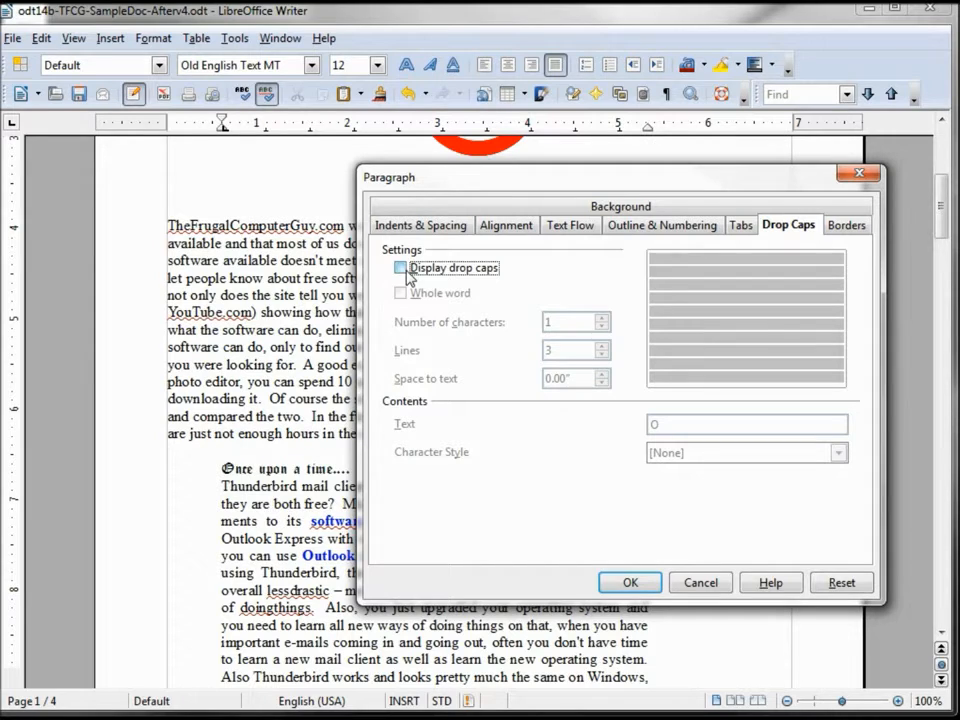
{"action": "left_click", "coordinate": [401, 268]}
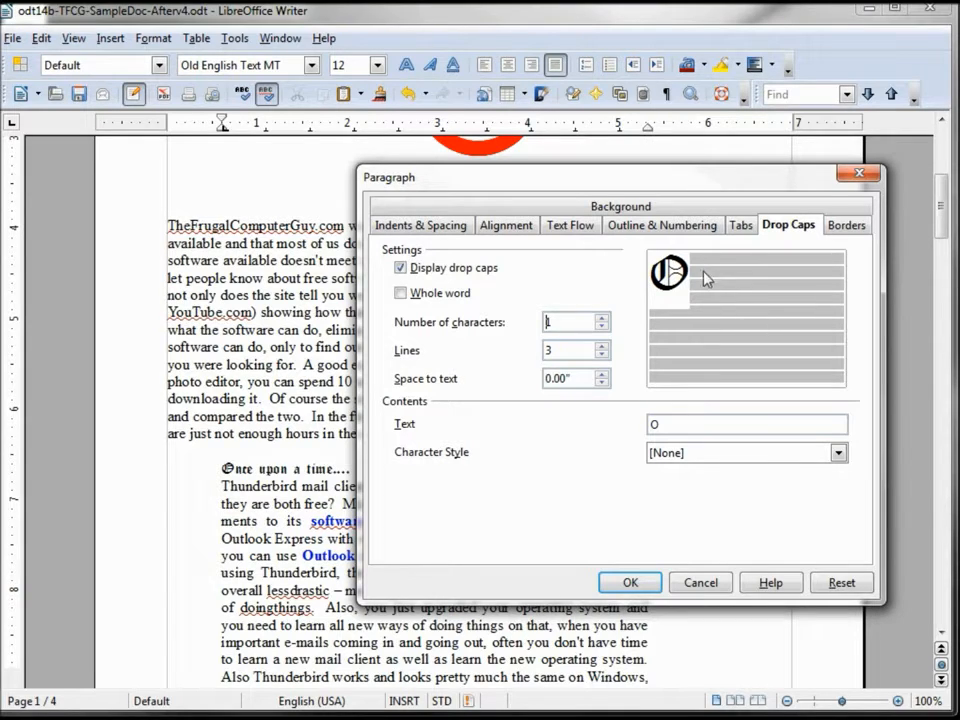
Try other line counts for the drop cap, and character counts of 2 and 3
{"action": "left_click", "coordinate": [602, 352]}
{"action": "left_click", "coordinate": [600, 347]}
{"action": "left_click", "coordinate": [601, 355]}
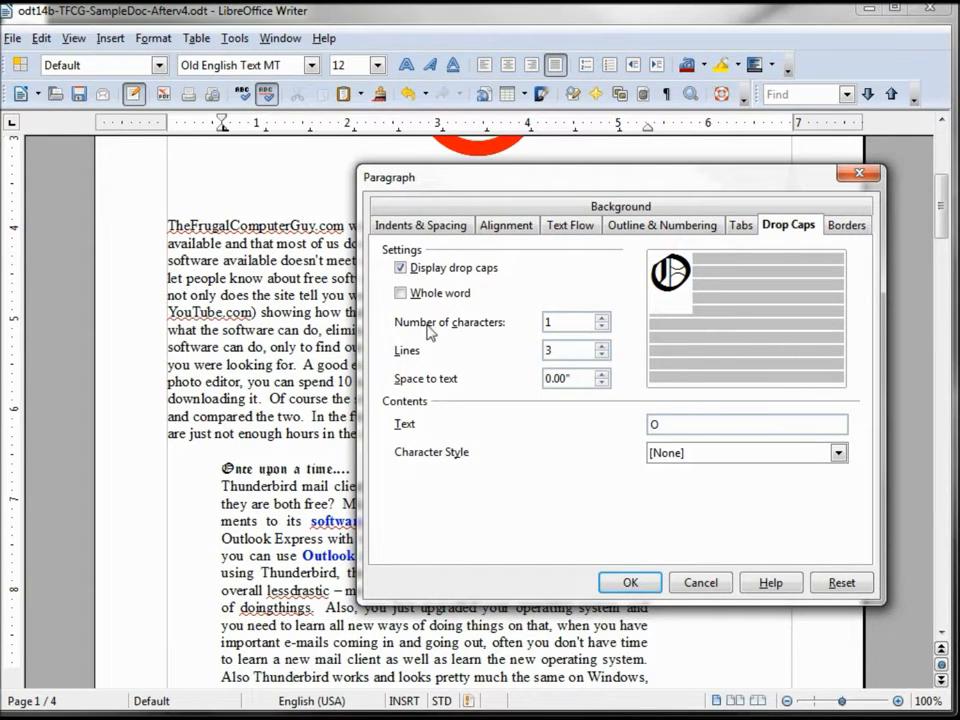
{"action": "left_click", "coordinate": [600, 319]}
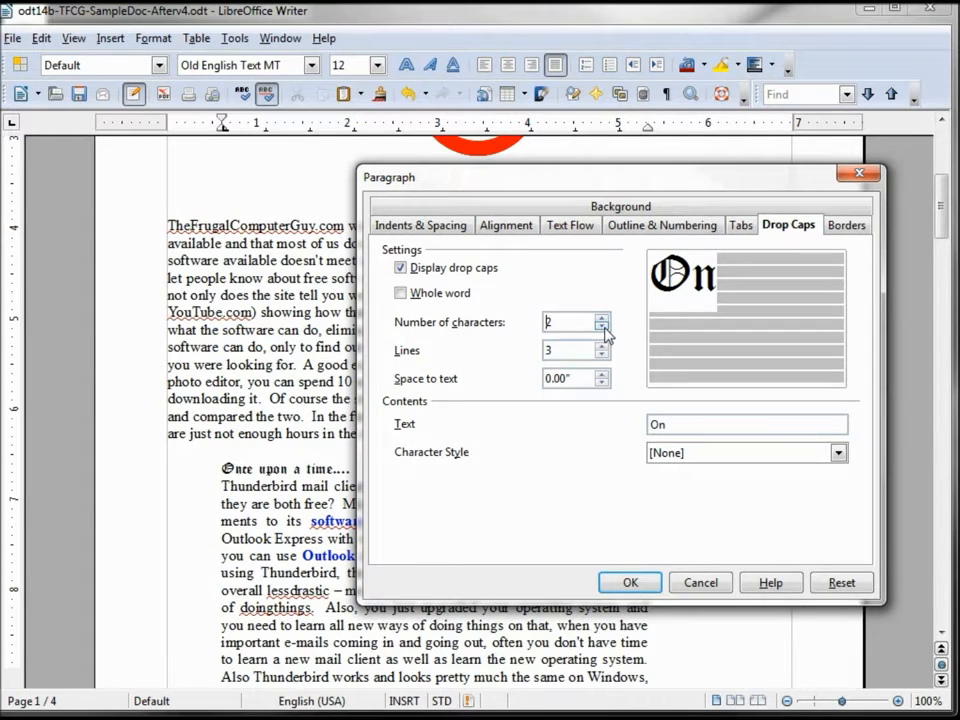
{"action": "left_click", "coordinate": [601, 319]}
{"action": "left_click", "coordinate": [601, 328]}
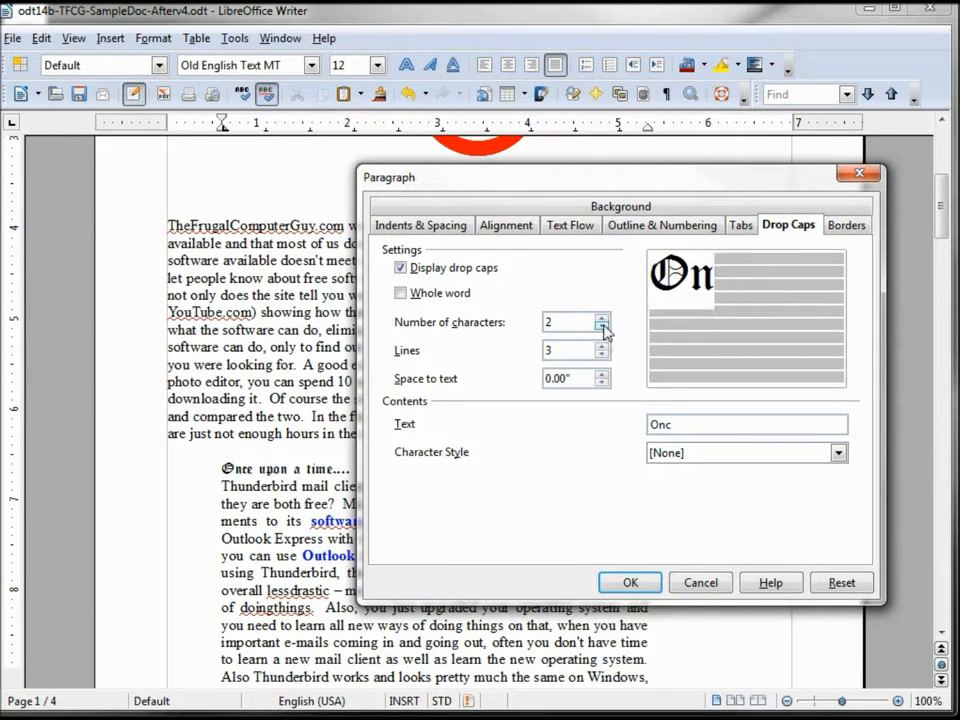
{"action": "left_click", "coordinate": [601, 328]}
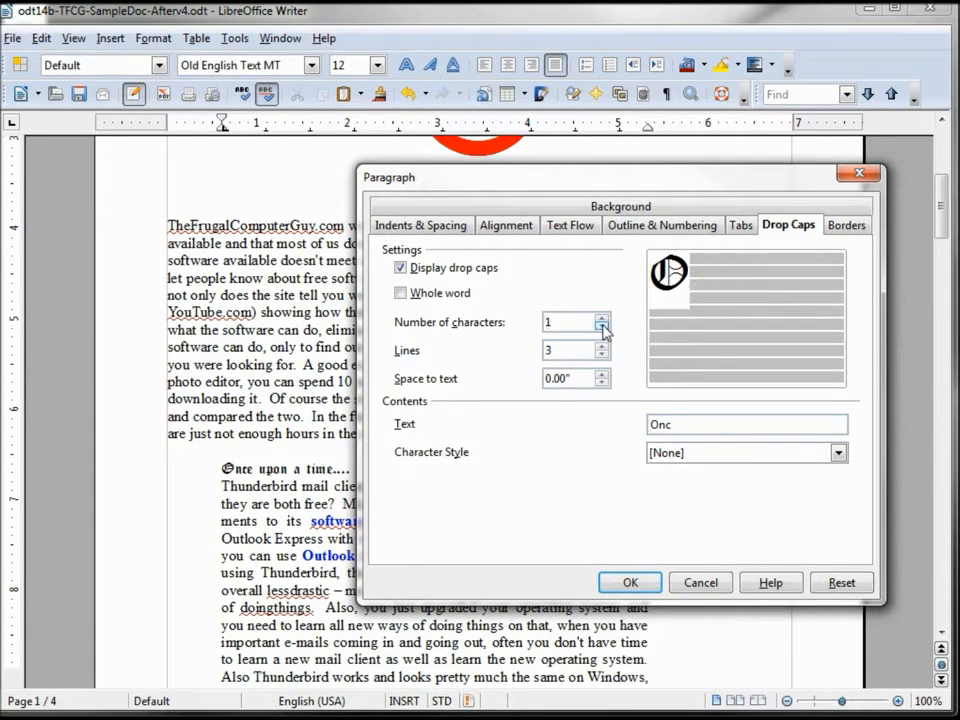
Try applying the drop cap to the whole word and adding space between it and the text
{"action": "left_click", "coordinate": [401, 294]}
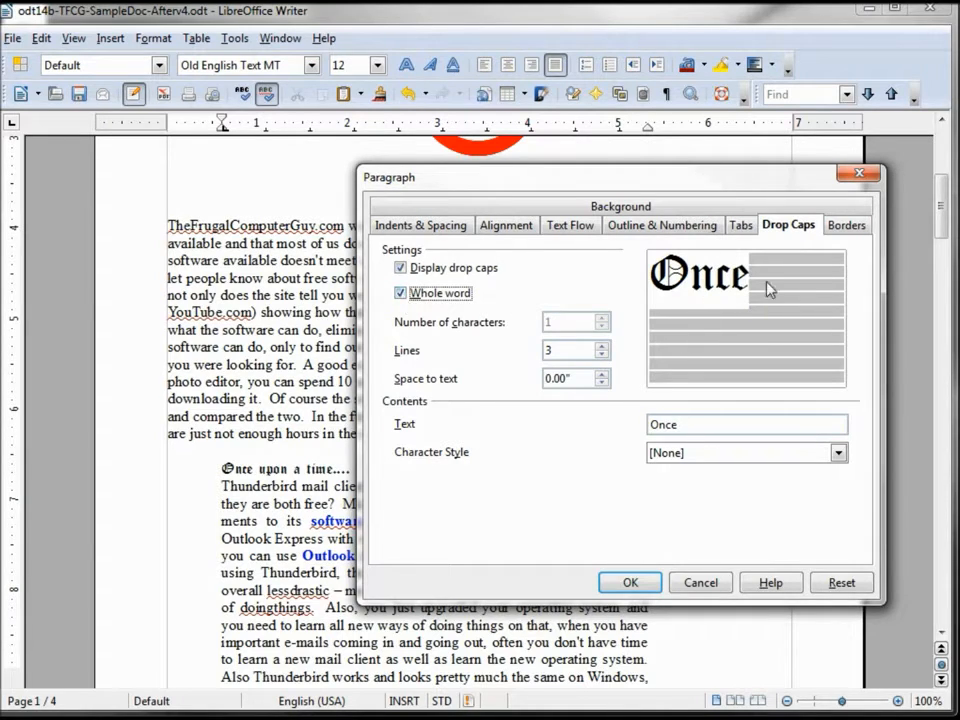
{"action": "left_click", "coordinate": [401, 294]}
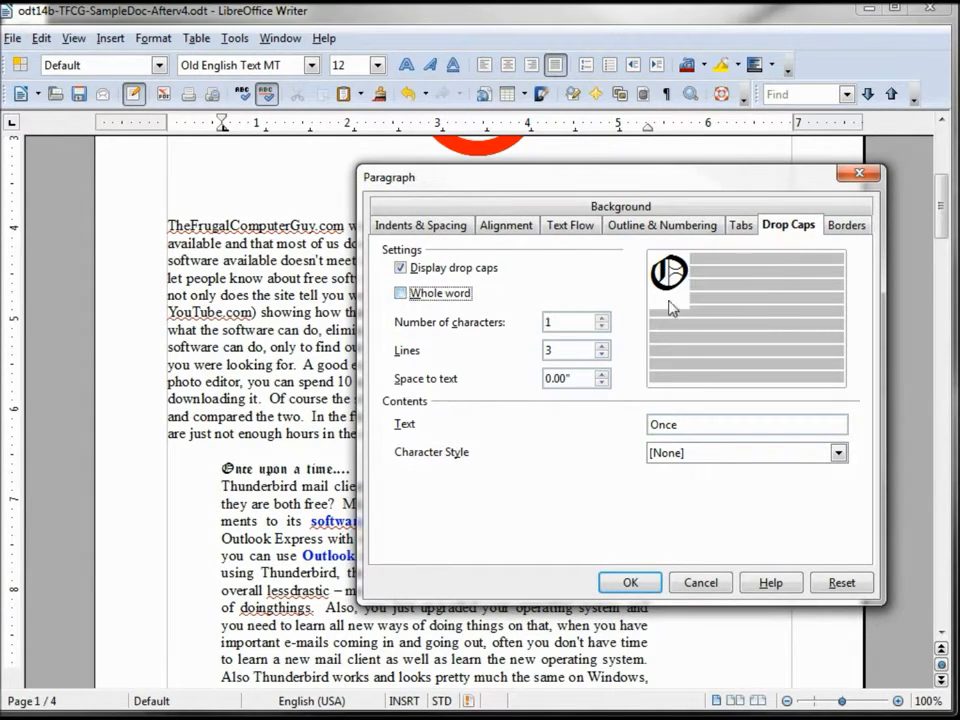
{"action": "left_click", "coordinate": [601, 376]}
{"action": "left_click", "coordinate": [601, 376]}
{"action": "left_click", "coordinate": [601, 383]}
{"action": "left_click", "coordinate": [601, 383]}
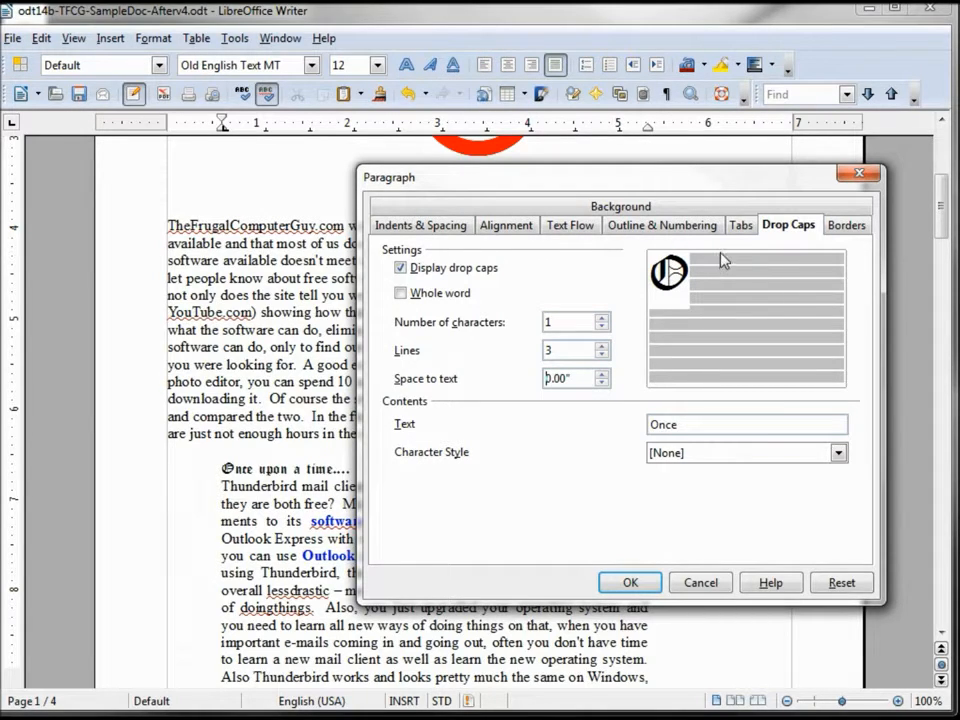
Replace the drop cap text with "Twice" and look at the available character styles
{"action": "double_click", "coordinate": [680, 424]}
{"action": "type", "text": "Twice"}
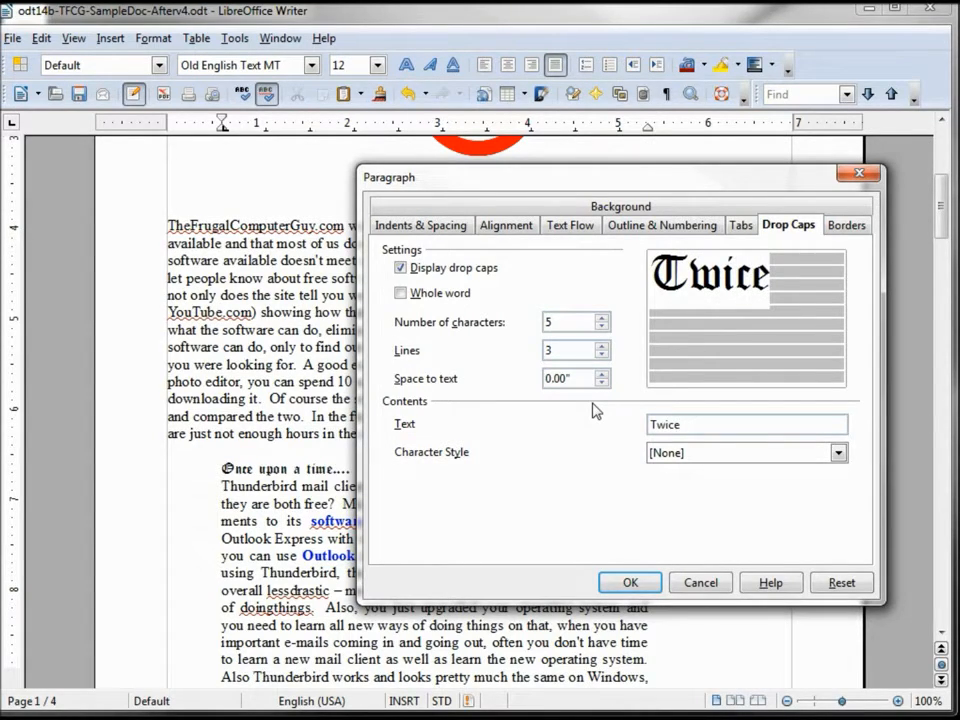
{"action": "left_click", "coordinate": [838, 454]}
{"action": "left_click", "coordinate": [838, 455]}
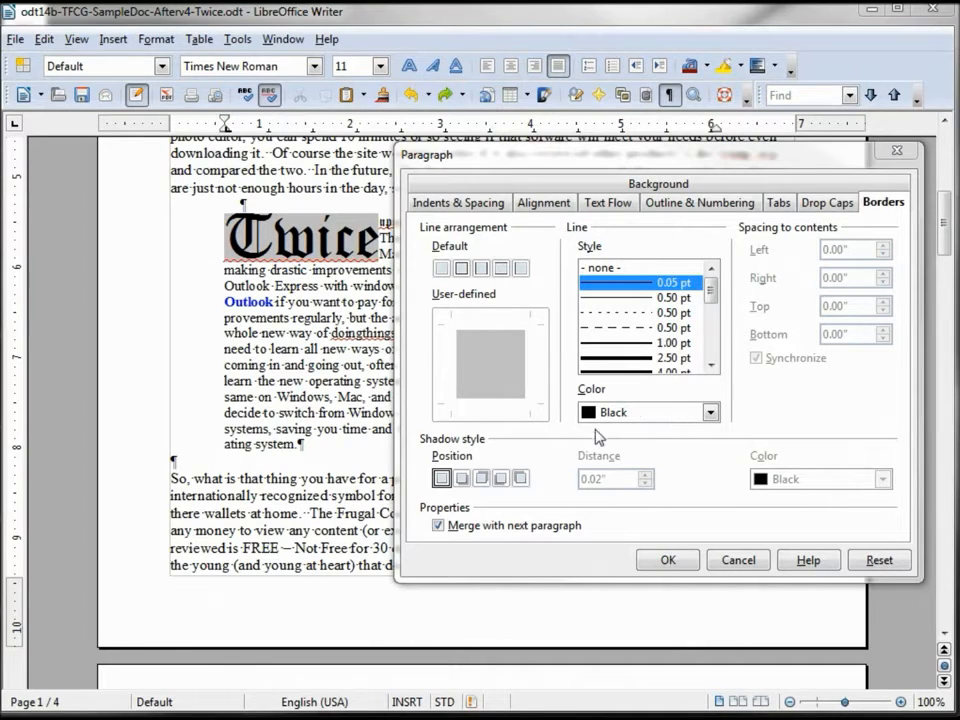
Apply a green 2.50 pt border to all four sides of the "Twice upon a time" paragraph
{"action": "left_click", "coordinate": [439, 275]}
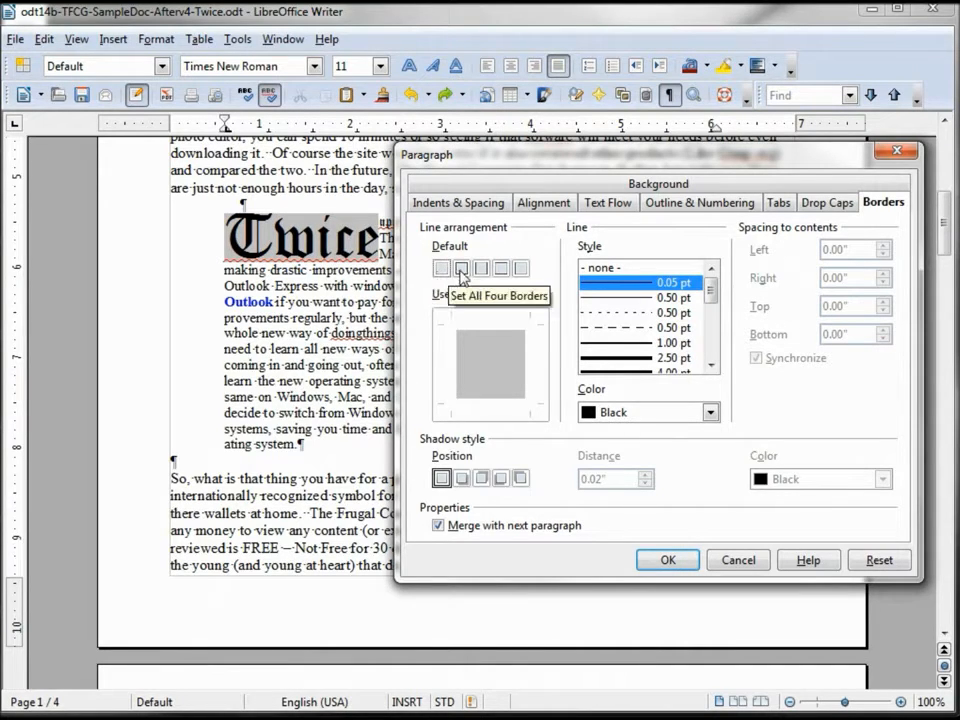
{"action": "left_click", "coordinate": [462, 268]}
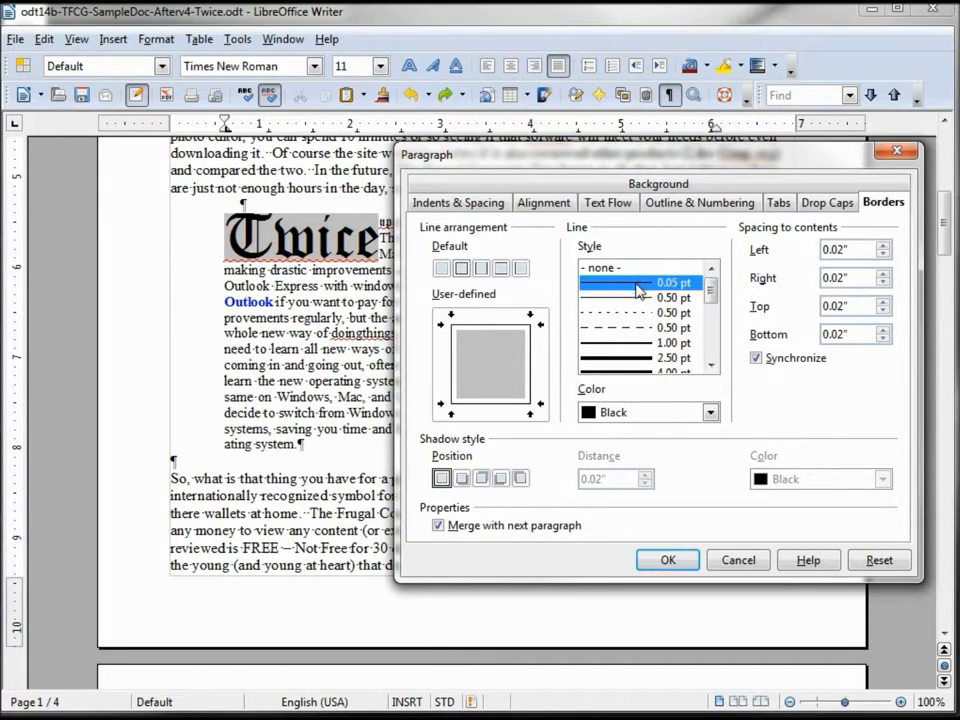
{"action": "left_click", "coordinate": [630, 358]}
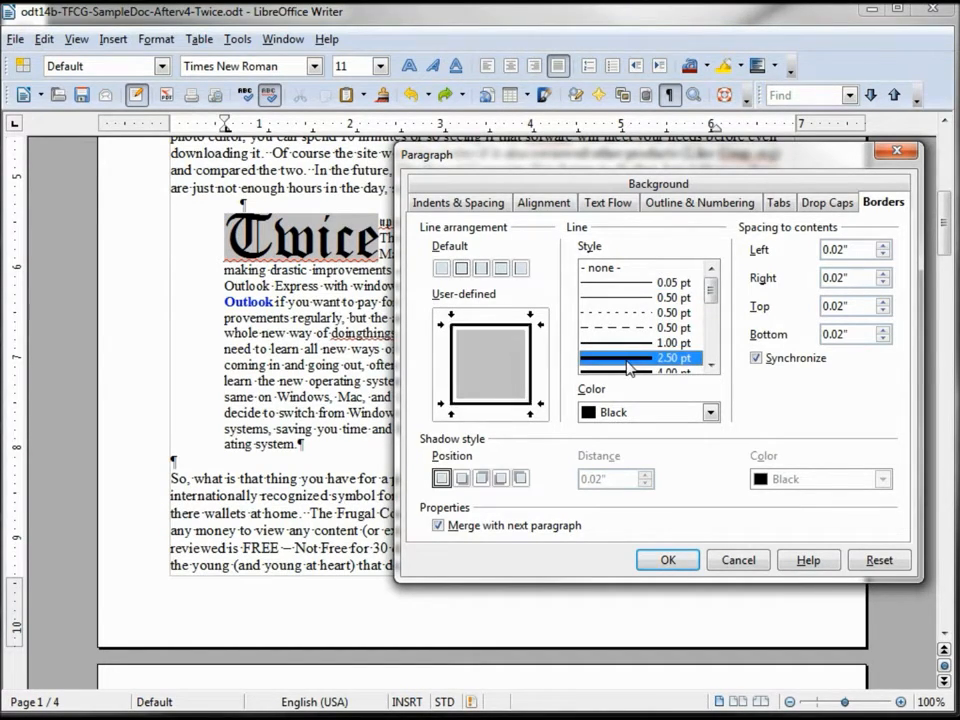
{"action": "left_click", "coordinate": [709, 412]}
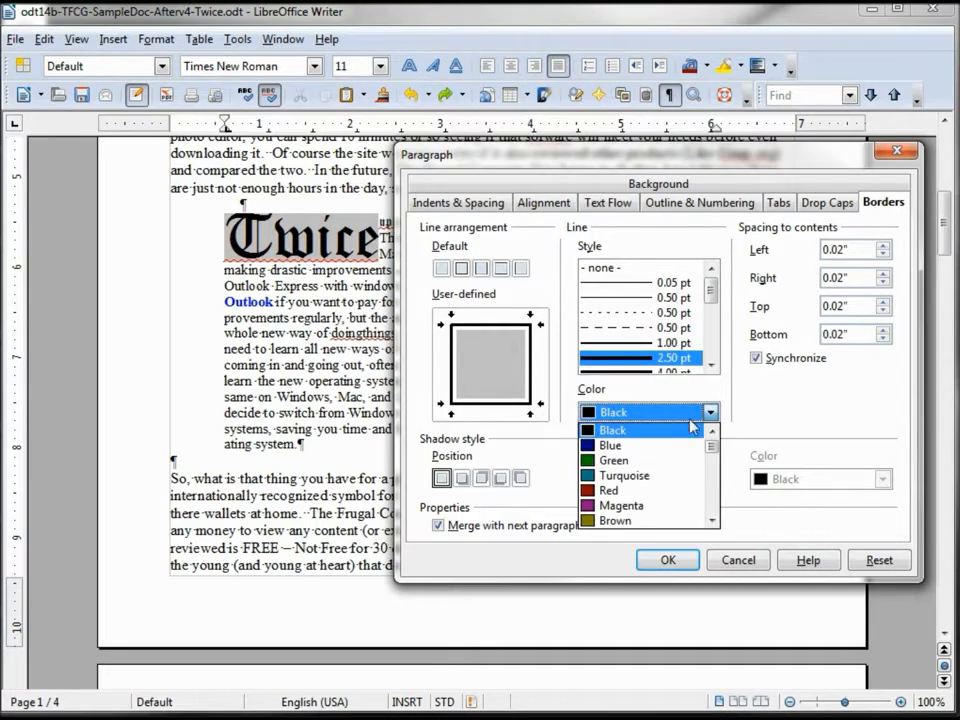
{"action": "left_click", "coordinate": [653, 462]}
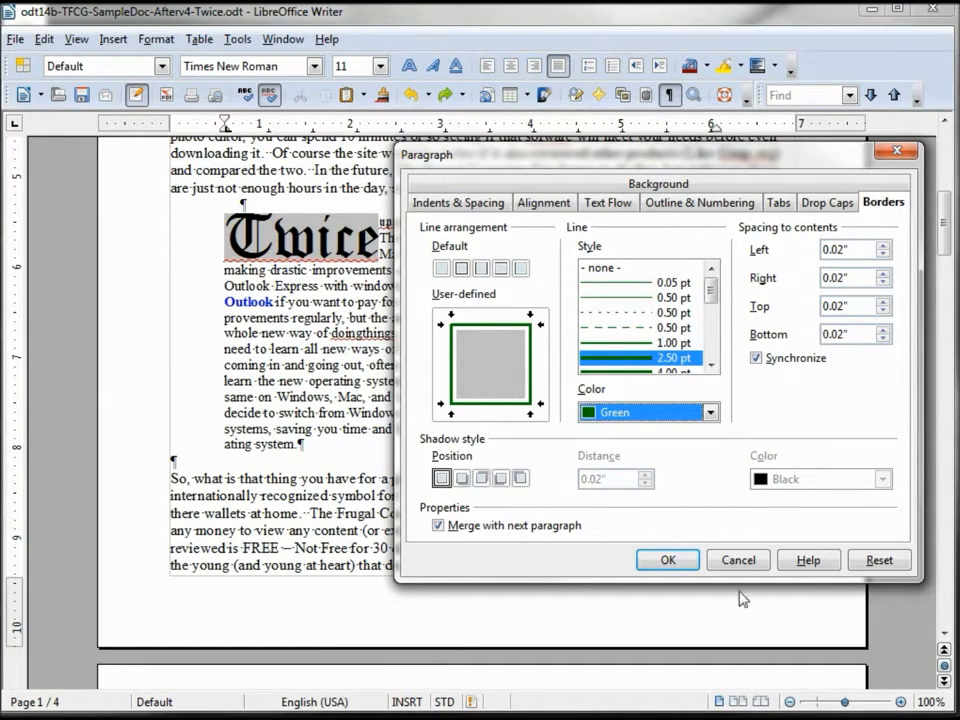
{"action": "left_click", "coordinate": [664, 561]}
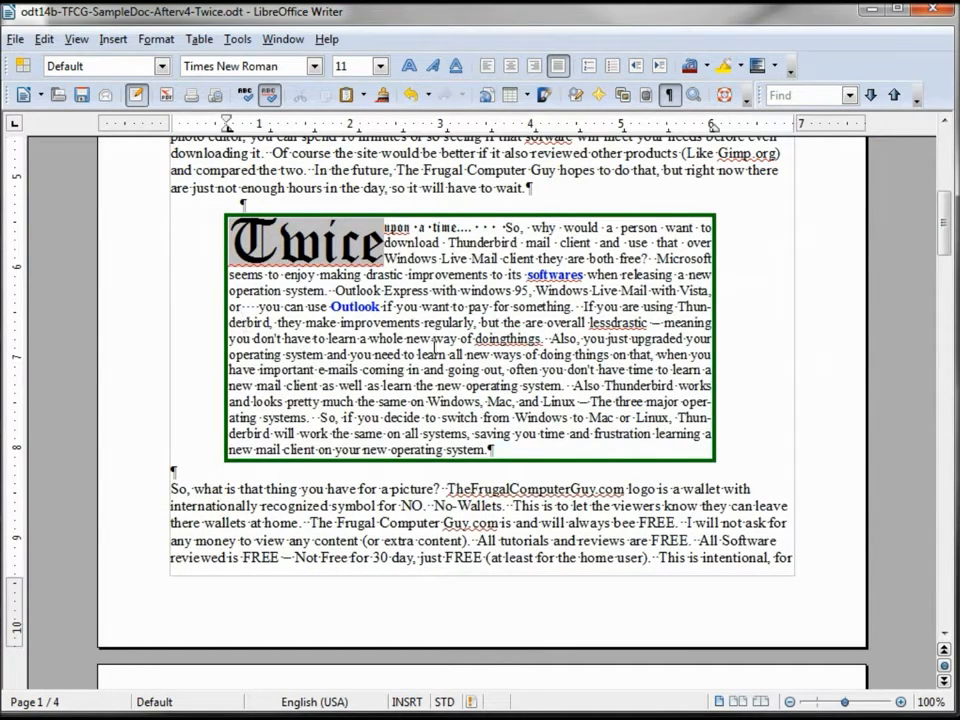
Set the border's spacing to contents to 0.12" on all four sides of the paragraph
{"action": "double_click", "coordinate": [228, 124]}
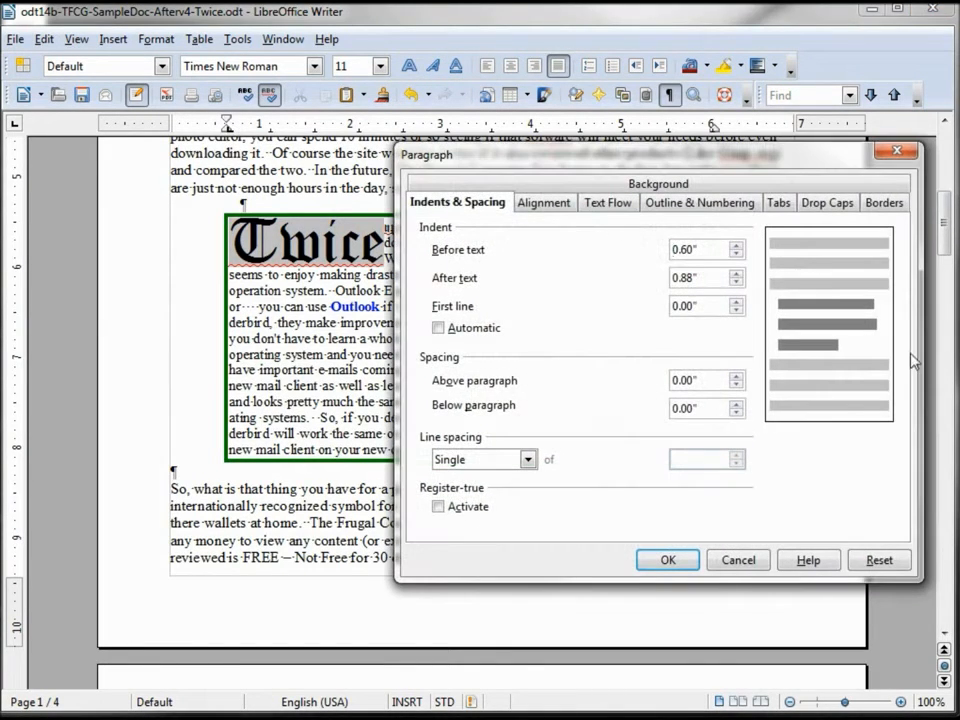
{"action": "left_click", "coordinate": [882, 203]}
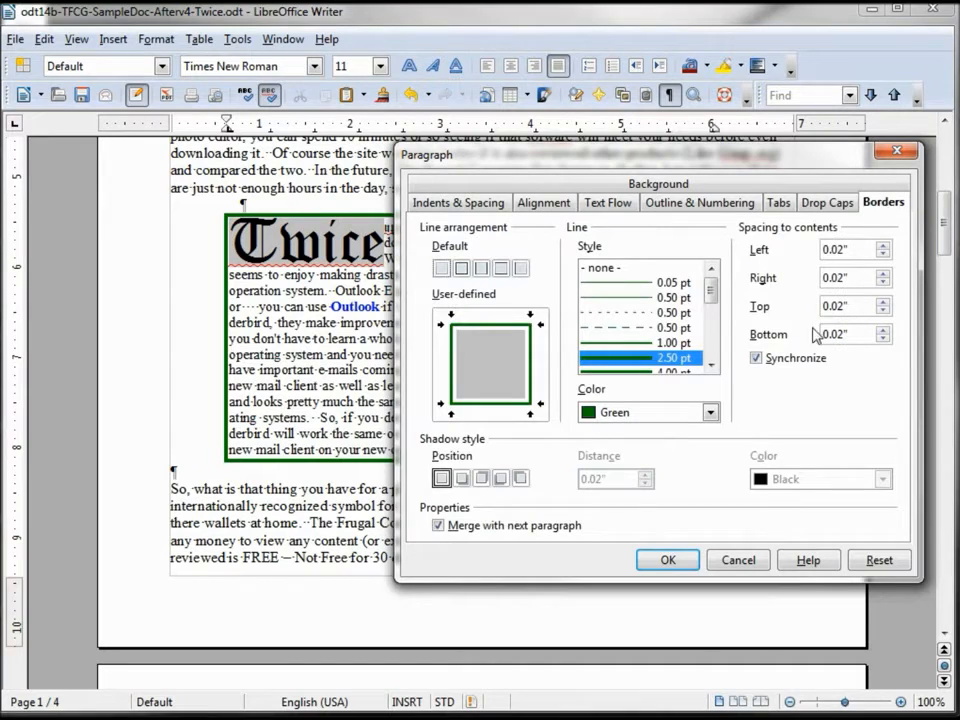
{"action": "left_click", "coordinate": [882, 246]}
{"action": "left_click", "coordinate": [882, 246]}
{"action": "left_click", "coordinate": [882, 247]}
{"action": "left_click", "coordinate": [882, 247]}
{"action": "left_click", "coordinate": [664, 561]}
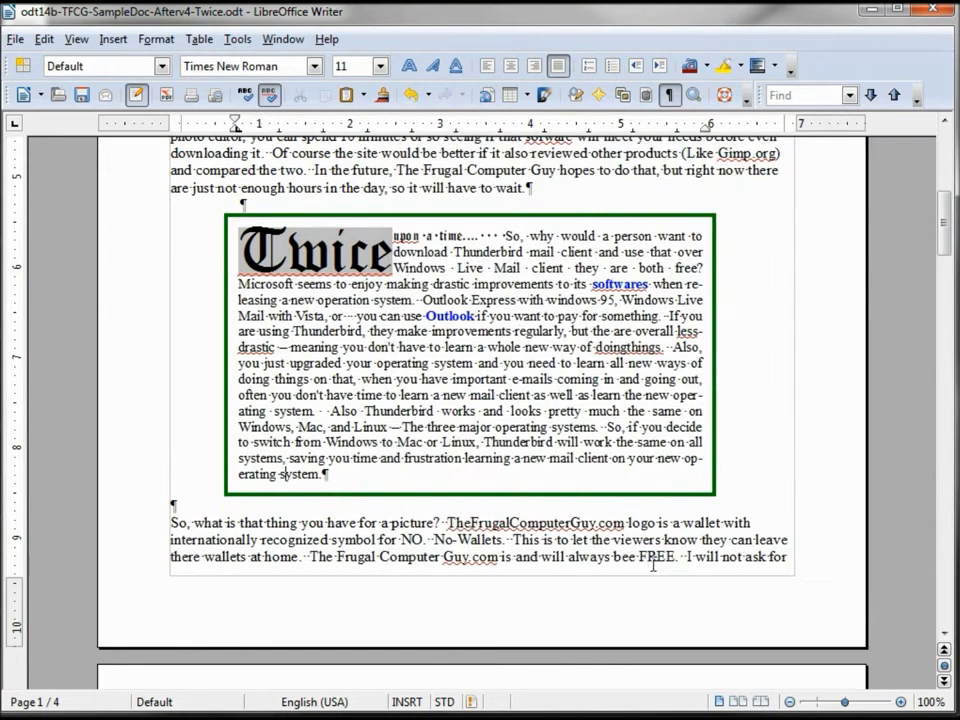
Add a shadow cast to the bottom left of the bordered paragraph at a distance of 0.06"
{"action": "double_click", "coordinate": [234, 125]}
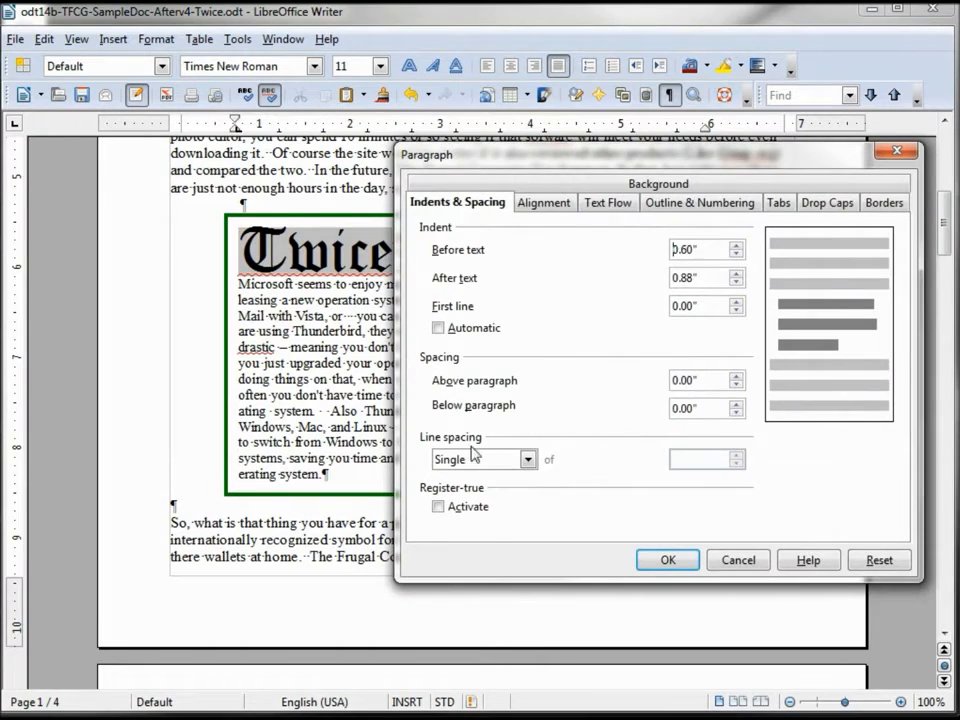
{"action": "left_click", "coordinate": [878, 201]}
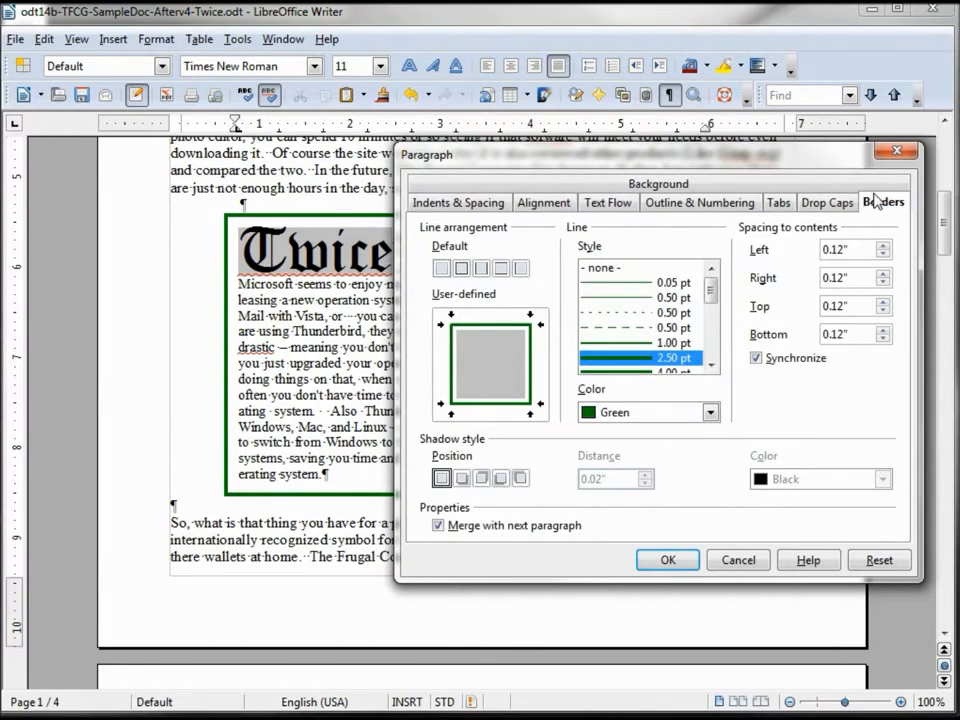
{"action": "left_click", "coordinate": [500, 479]}
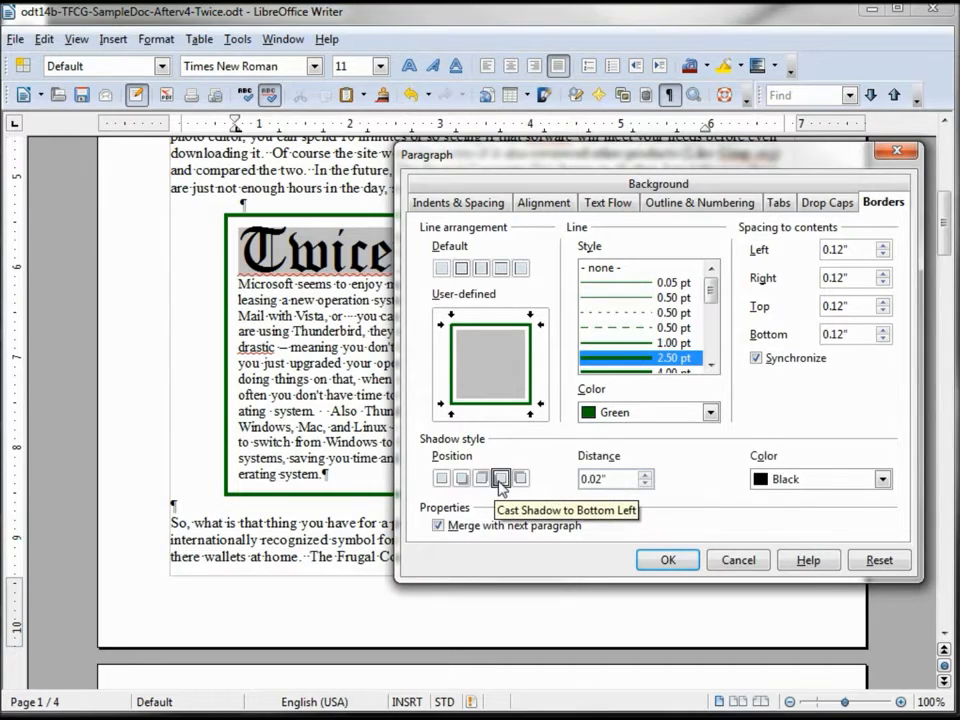
{"action": "left_click", "coordinate": [441, 478]}
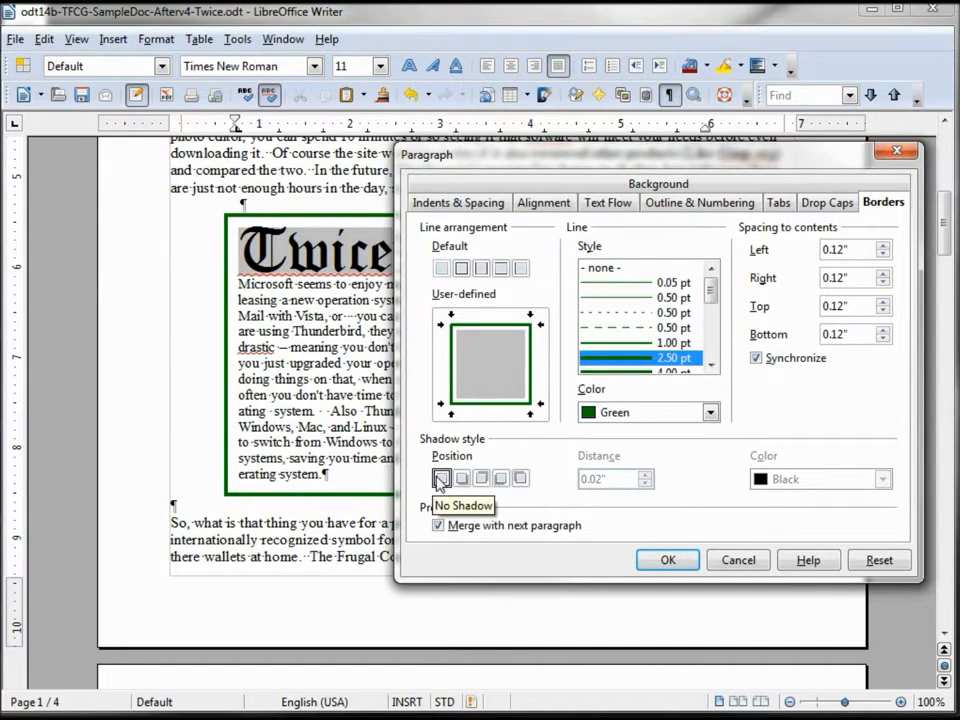
{"action": "left_click", "coordinate": [500, 479]}
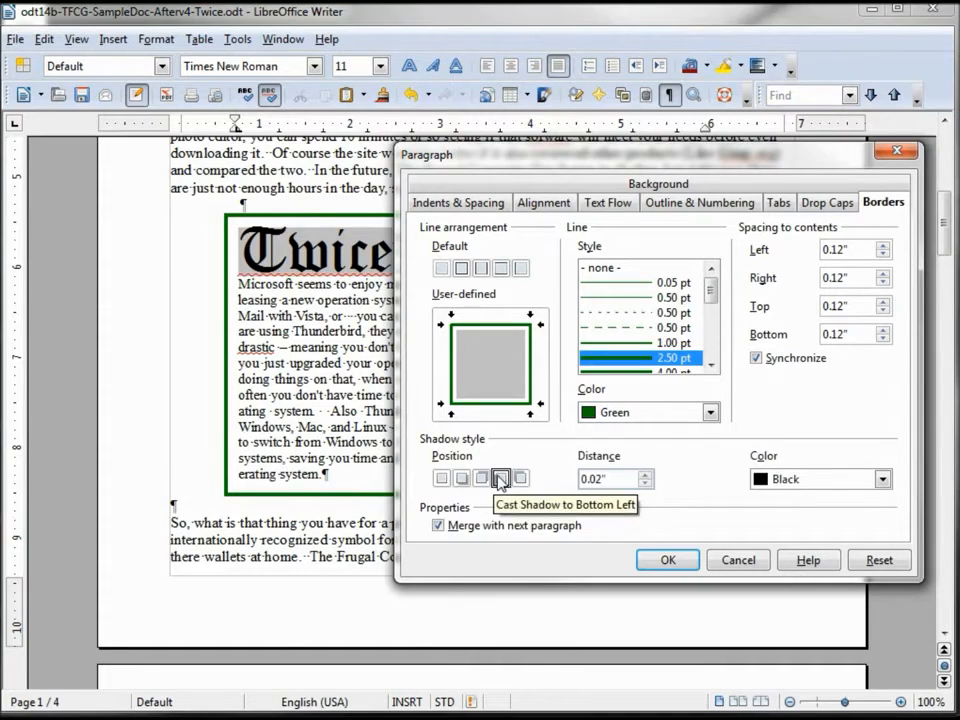
{"action": "left_click", "coordinate": [646, 477]}
{"action": "left_click", "coordinate": [646, 477]}
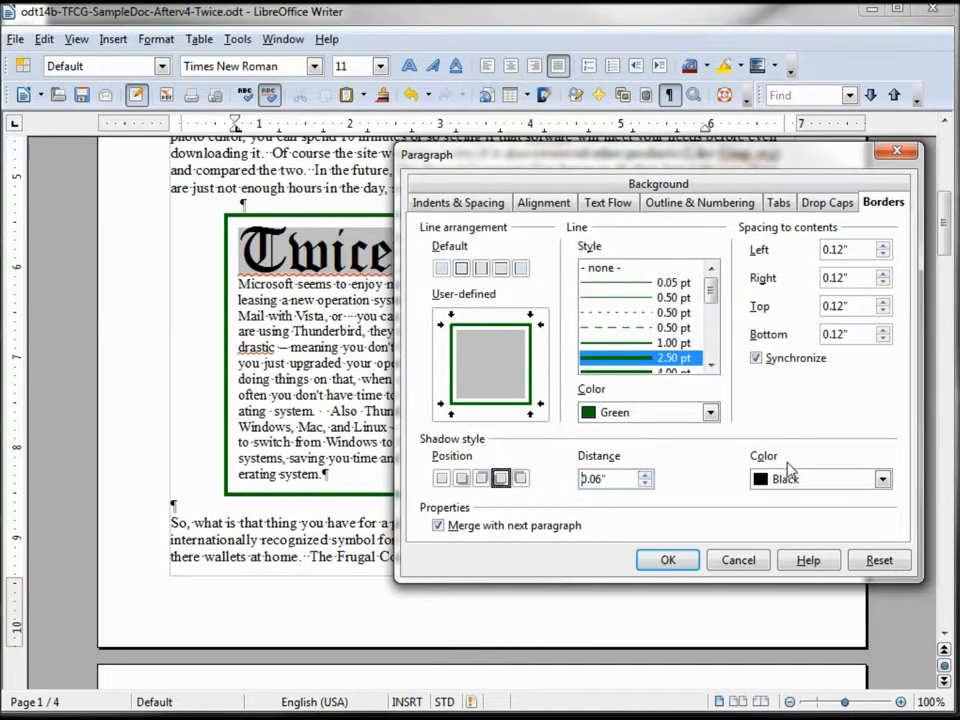
{"action": "left_click", "coordinate": [666, 561]}
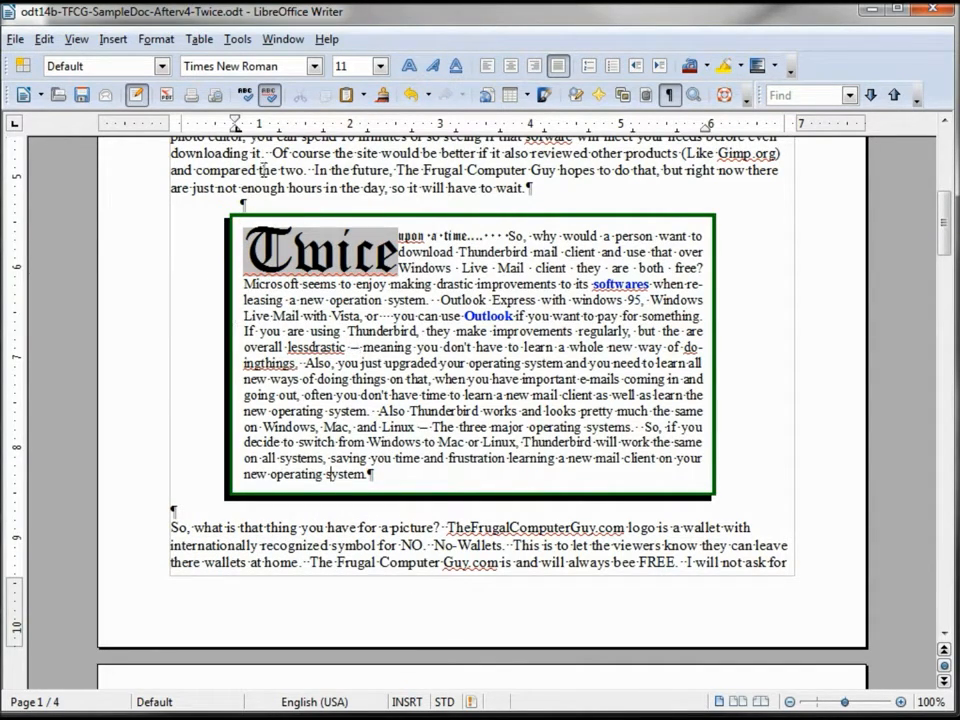
Set the paragraph shadow's distance to 0.12" and its color to Yellow
{"action": "double_click", "coordinate": [235, 122]}
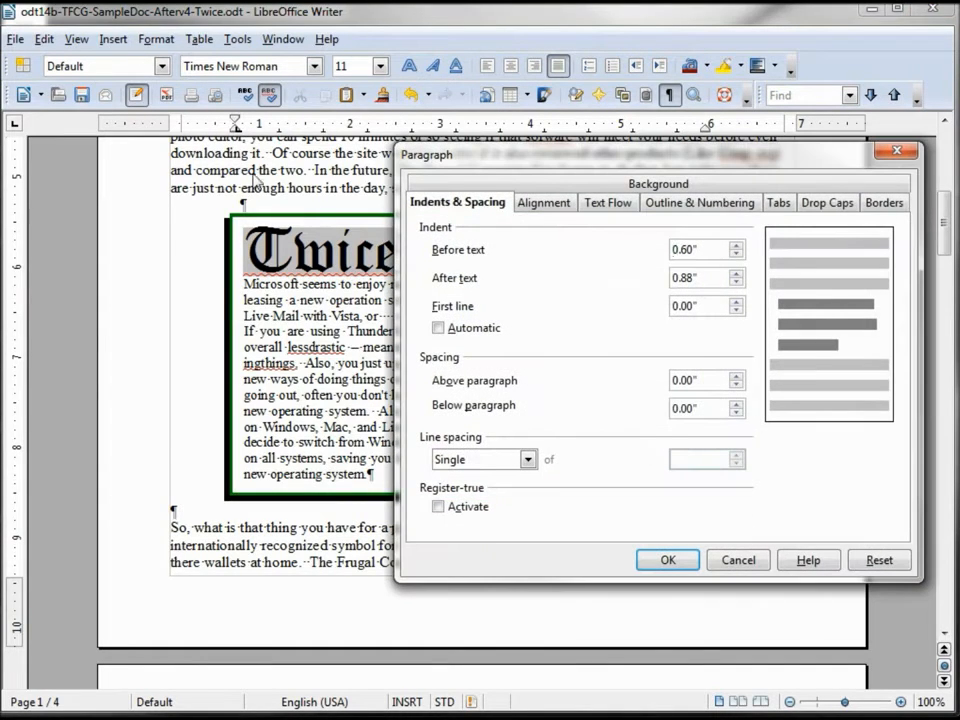
{"action": "left_click", "coordinate": [880, 203]}
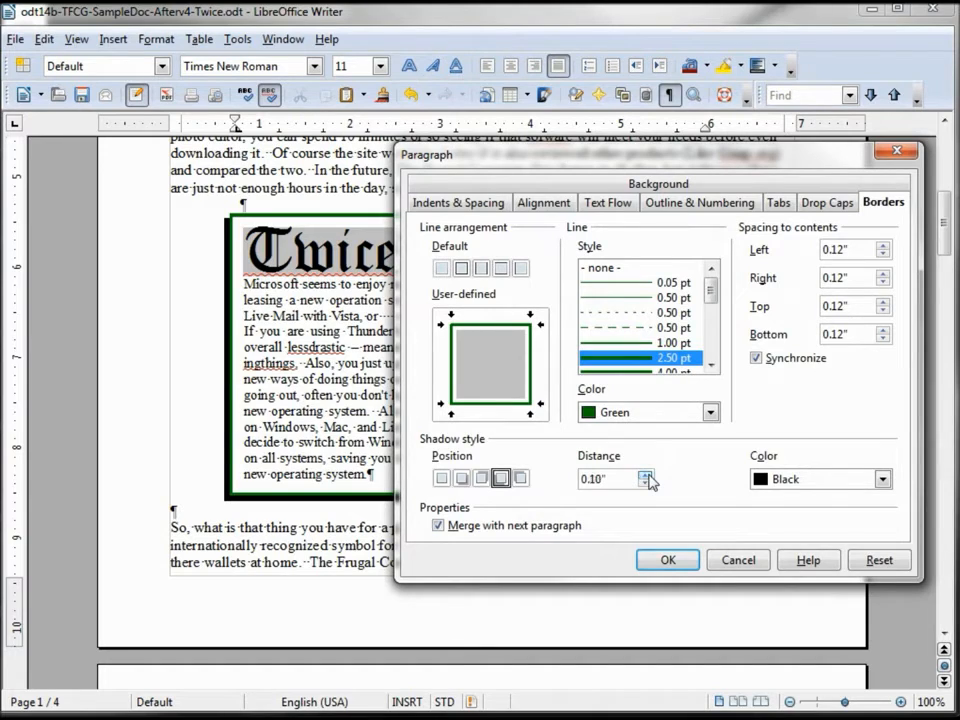
{"action": "left_click", "coordinate": [881, 479]}
{"action": "scroll", "coordinate": [884, 520], "scroll_direction": "down", "scroll_amount": 2}
{"action": "scroll", "coordinate": [884, 522], "scroll_direction": "down", "scroll_amount": 4}
{"action": "scroll", "coordinate": [884, 523], "scroll_direction": "up", "scroll_amount": 2}
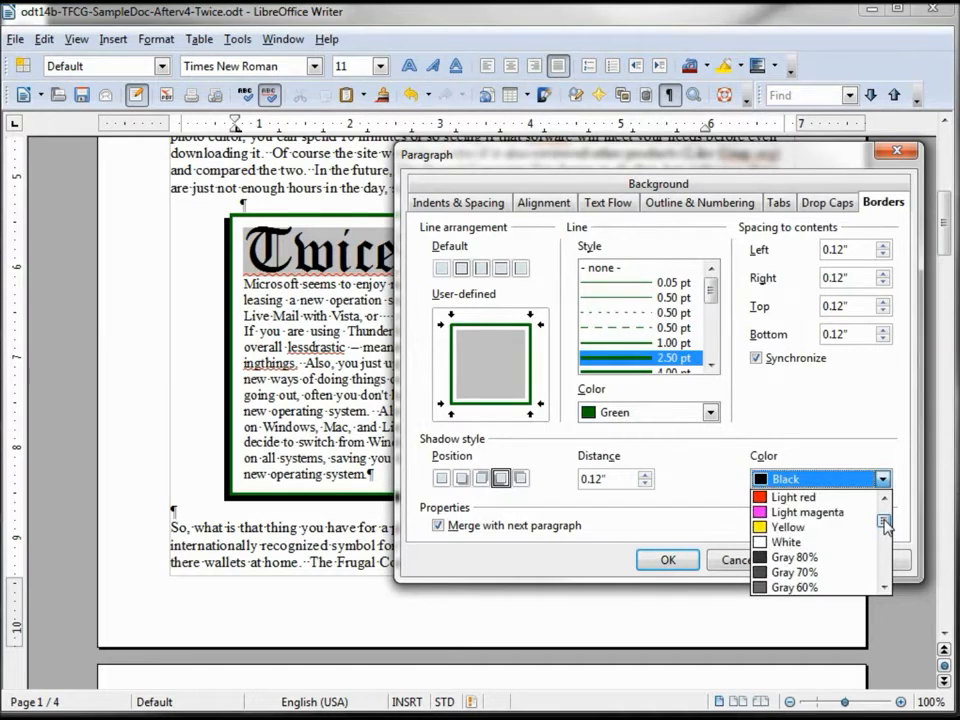
{"action": "left_click", "coordinate": [793, 528]}
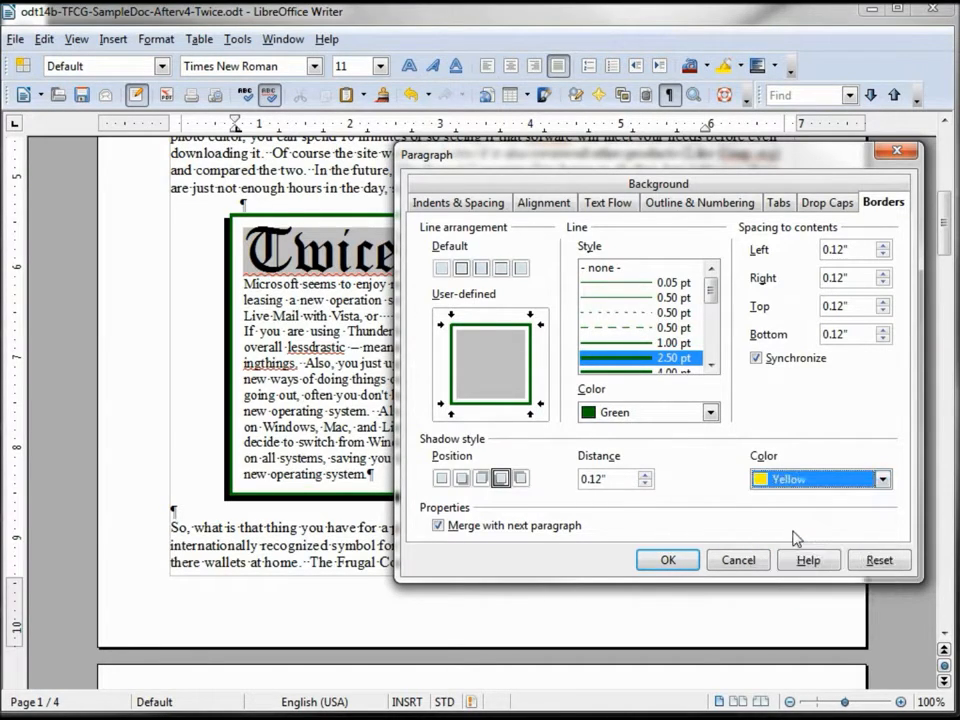
{"action": "left_click", "coordinate": [666, 559]}
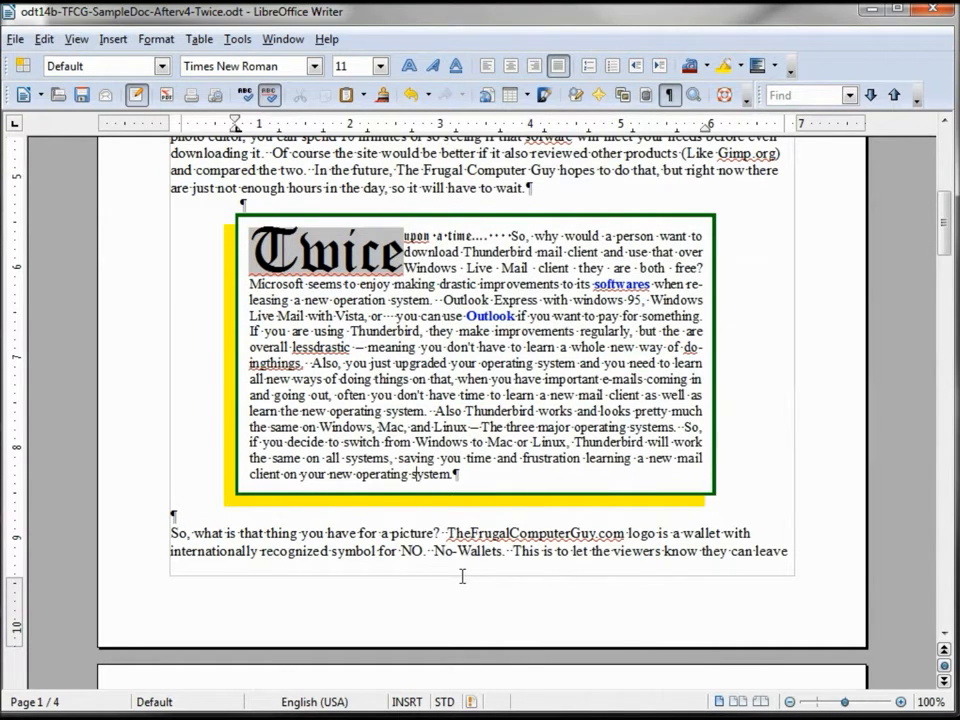
Set the shadow color of the bordered "Twice upon a time" paragraph to Red 1
{"action": "double_click", "coordinate": [237, 124]}
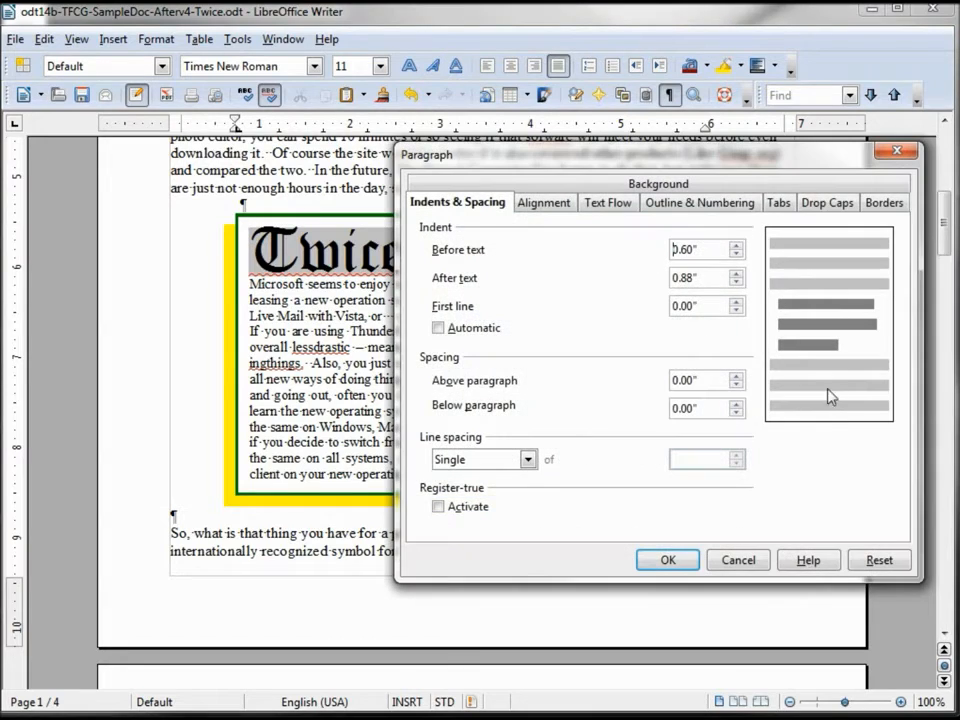
{"action": "left_click", "coordinate": [884, 202]}
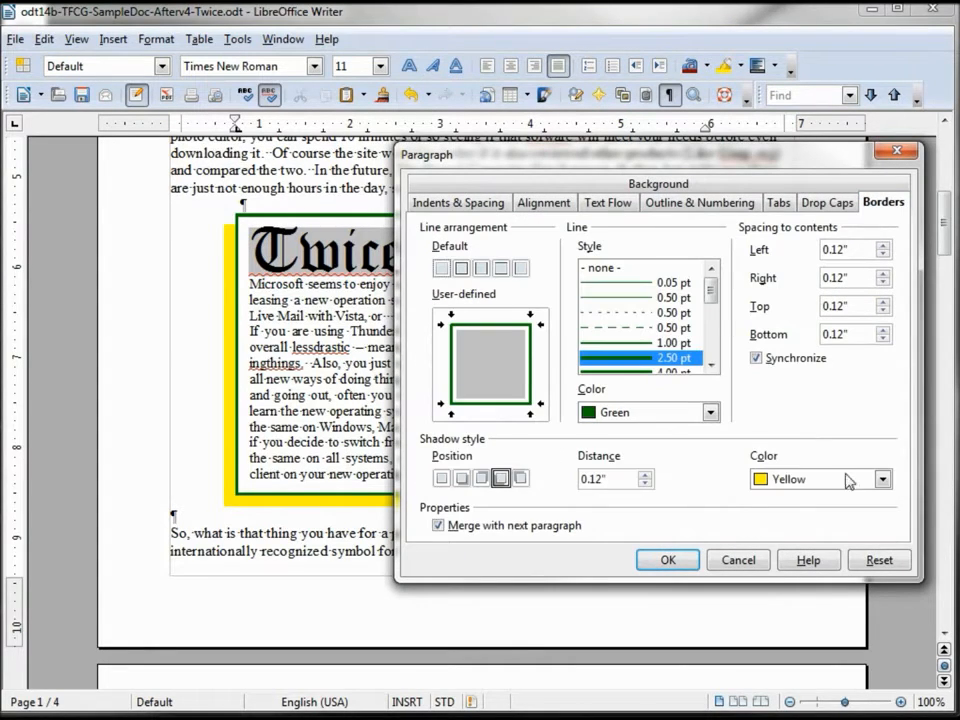
{"action": "left_click", "coordinate": [881, 479]}
{"action": "mouse_move", "coordinate": [883, 534]}
{"action": "left_mouse_down"}
{"action": "mouse_move", "coordinate": [884, 545]}
{"action": "mouse_move", "coordinate": [889, 537]}
{"action": "left_mouse_up"}
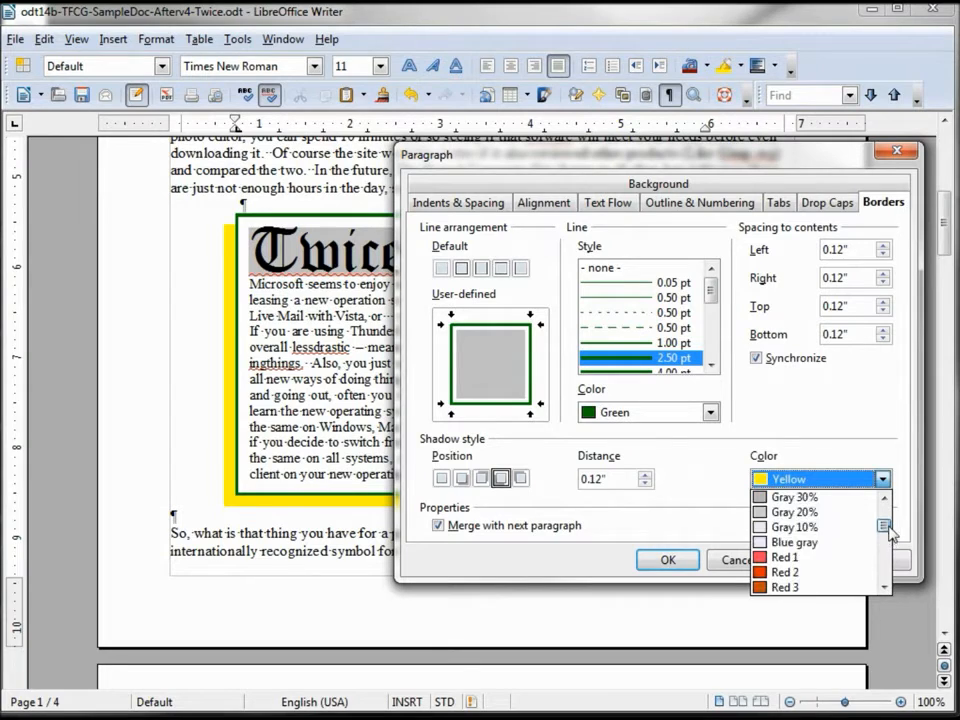
{"action": "left_click", "coordinate": [783, 558]}
{"action": "left_click", "coordinate": [668, 560]}
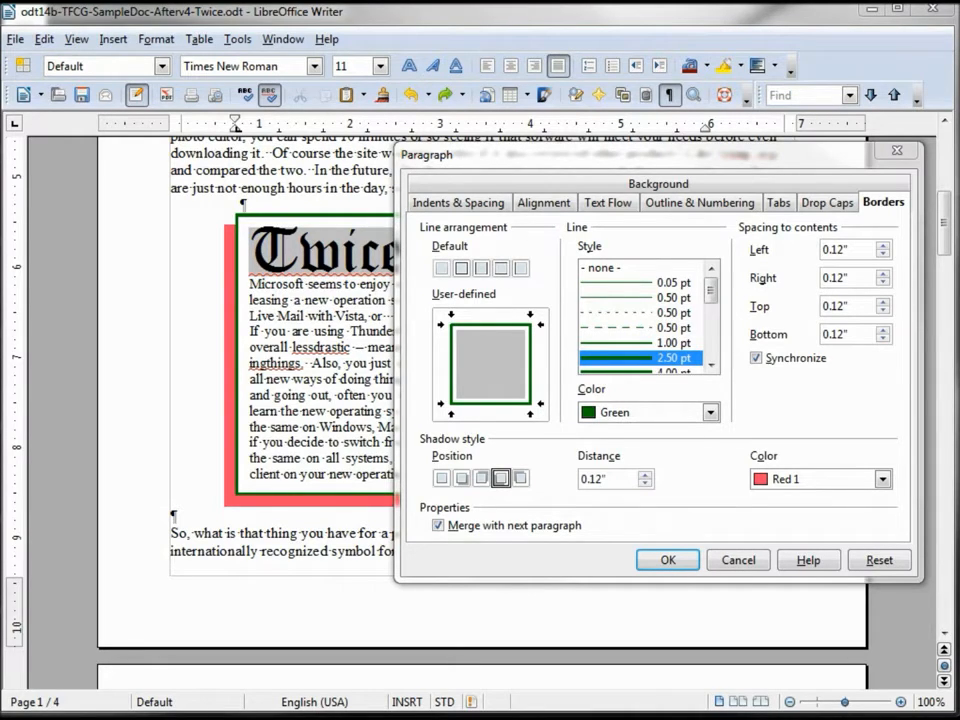
Try a Gray 10% background color on the bordered paragraph and undo it
{"action": "left_click", "coordinate": [658, 183]}
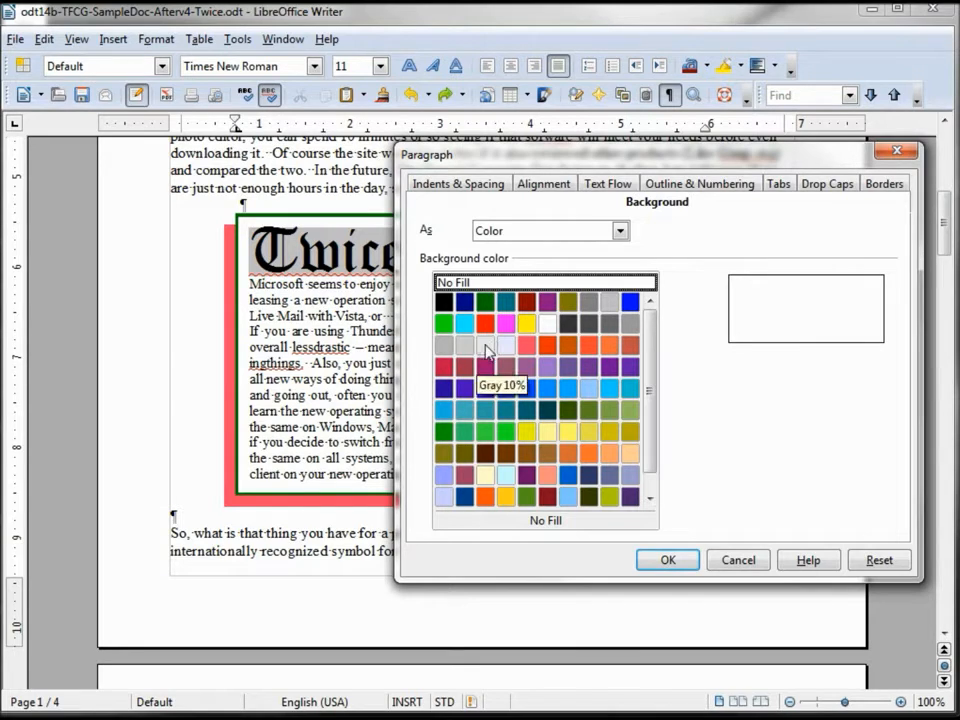
{"action": "left_click", "coordinate": [486, 345]}
{"action": "left_click", "coordinate": [667, 559]}
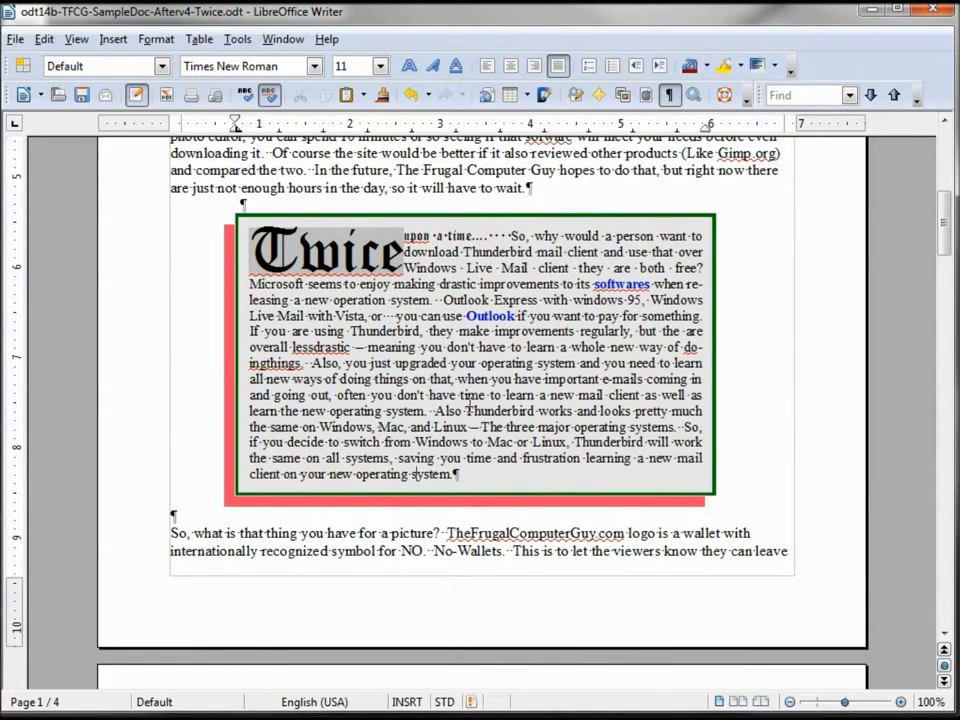
{"action": "left_click", "coordinate": [410, 95]}
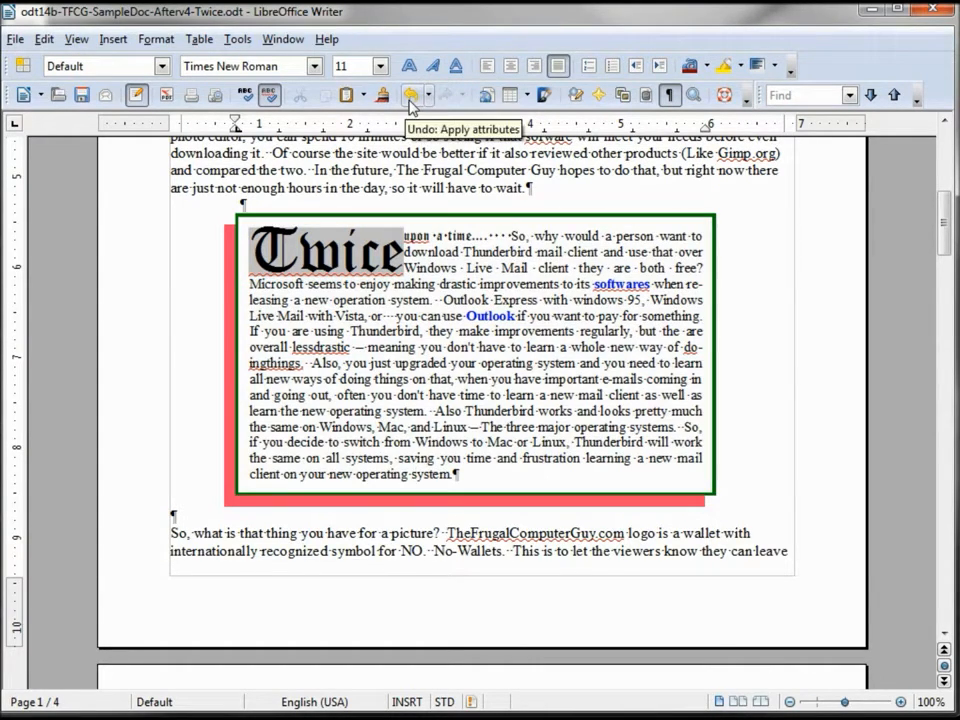
Set the bordered paragraph's background to a graphic, using TFCG-200x200.png from the Desktop
{"action": "double_click", "coordinate": [710, 127]}
{"action": "left_click", "coordinate": [727, 188]}
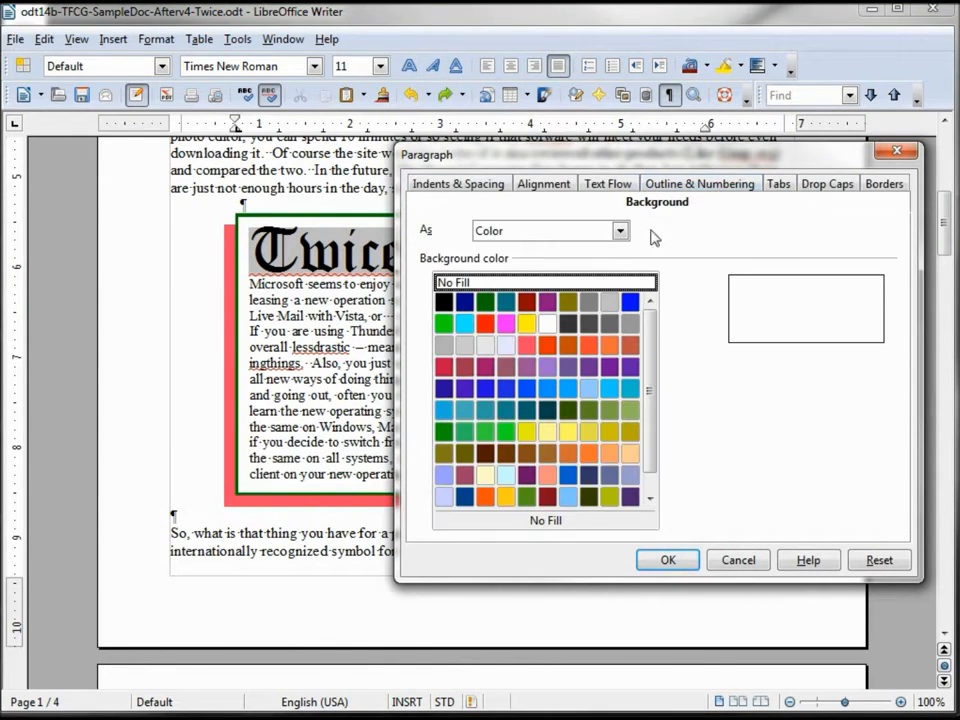
{"action": "left_click", "coordinate": [620, 230]}
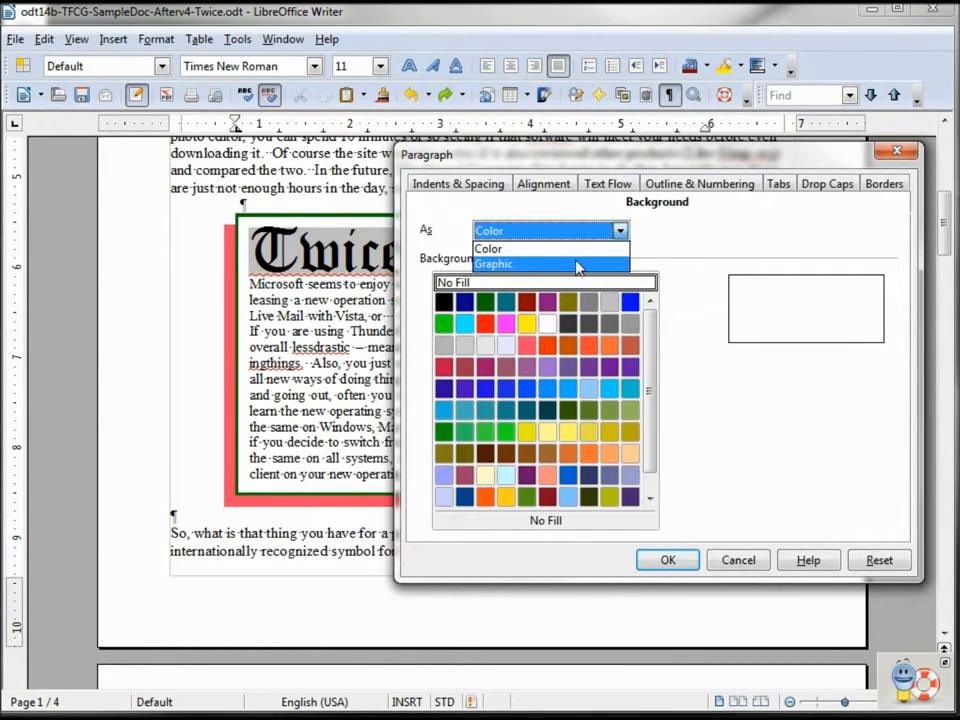
{"action": "left_click", "coordinate": [579, 266]}
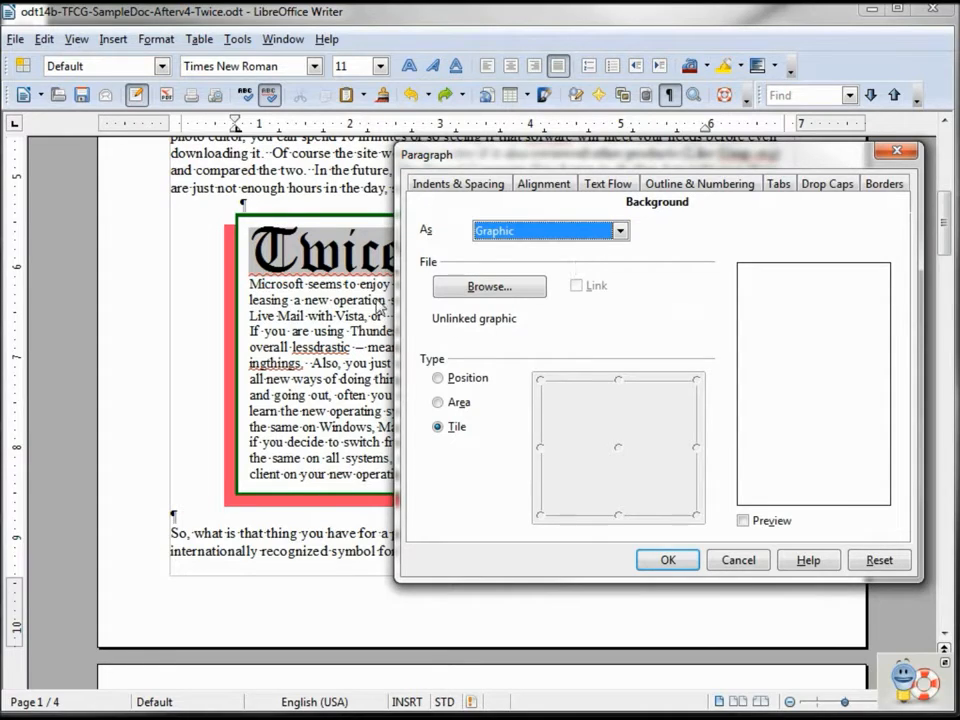
{"action": "left_click", "coordinate": [445, 289]}
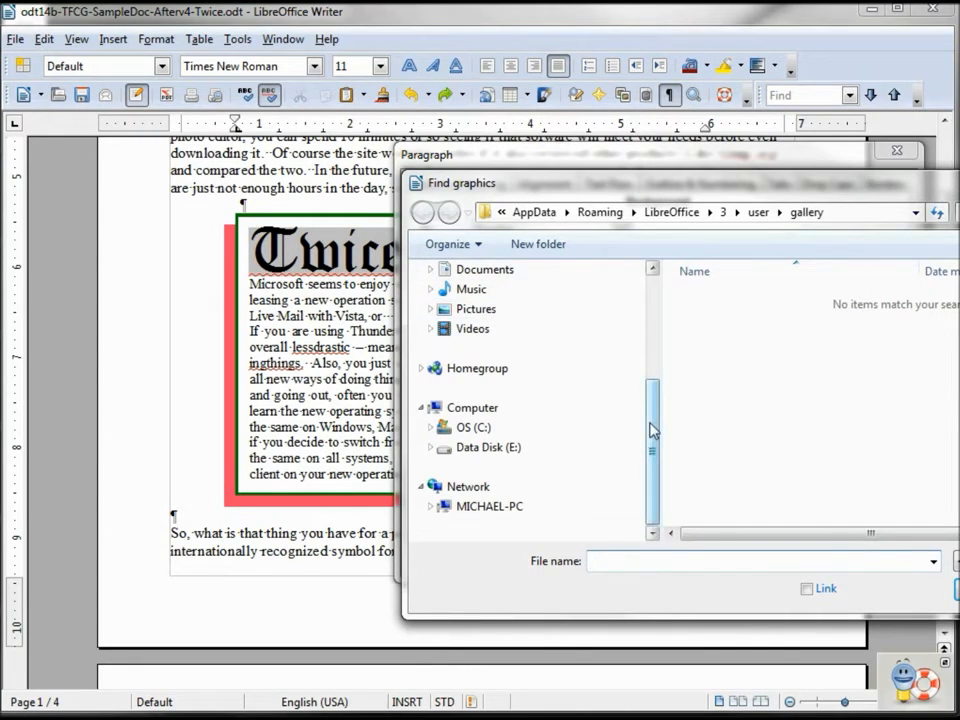
{"action": "left_click_drag", "start_coordinate": [653, 428], "coordinate": [660, 272]}
{"action": "left_click", "coordinate": [470, 342]}
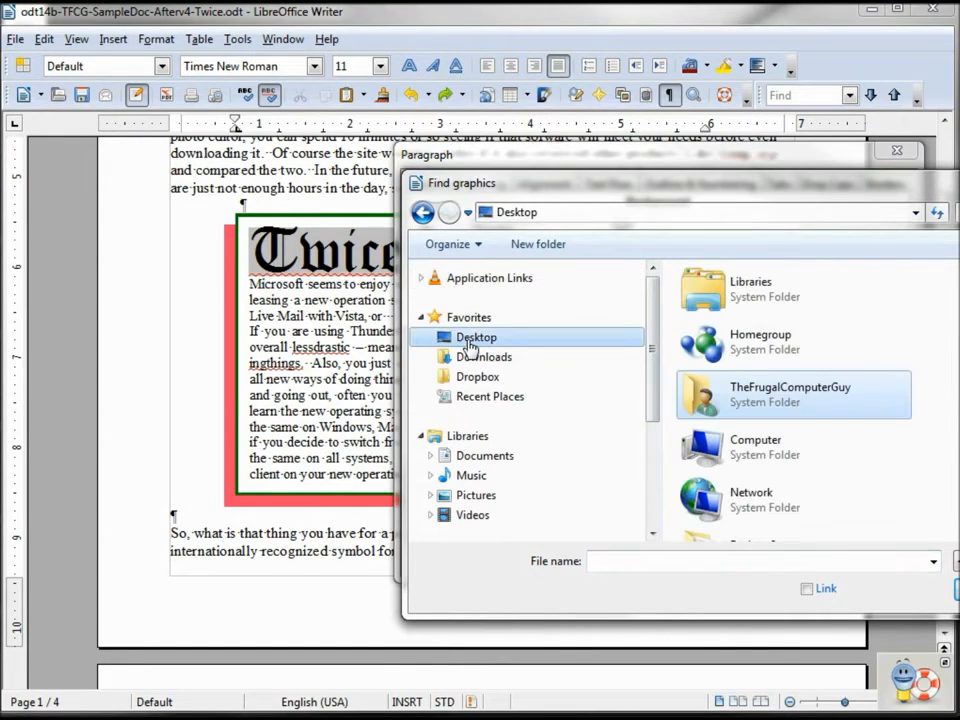
{"action": "scroll", "coordinate": [790, 400], "scroll_direction": "down", "scroll_amount": 5}
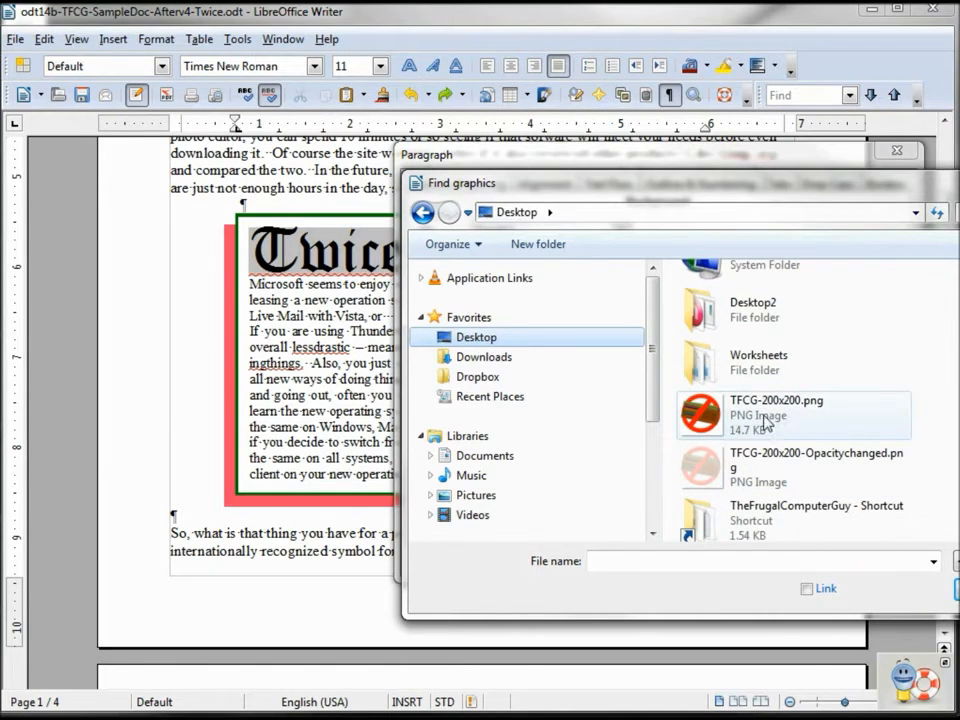
{"action": "left_click", "coordinate": [766, 423]}
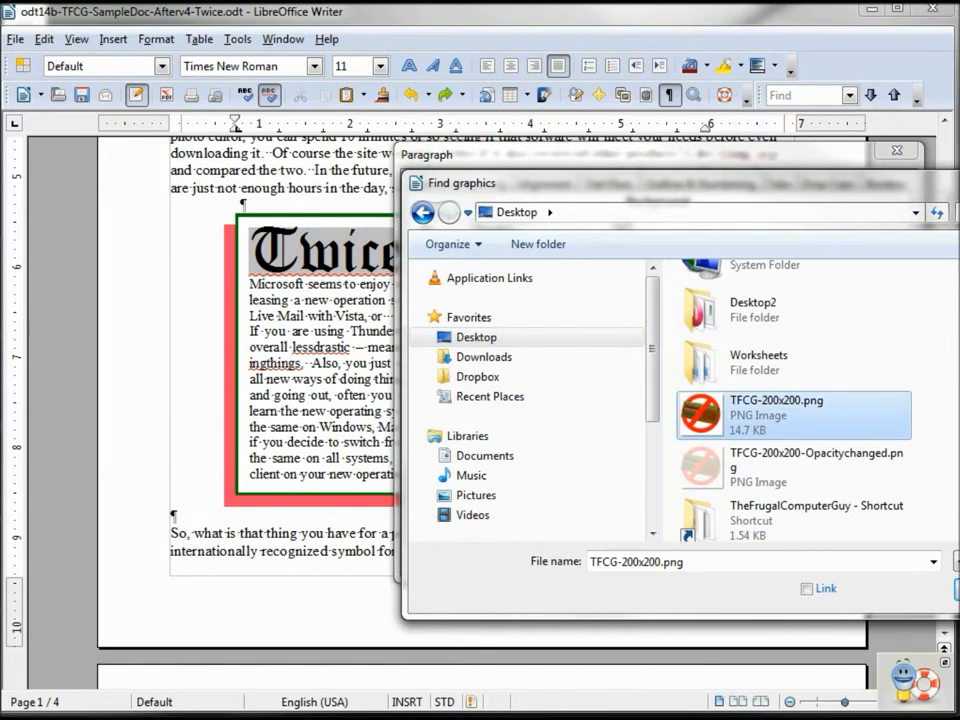
{"action": "left_click", "coordinate": [957, 589]}
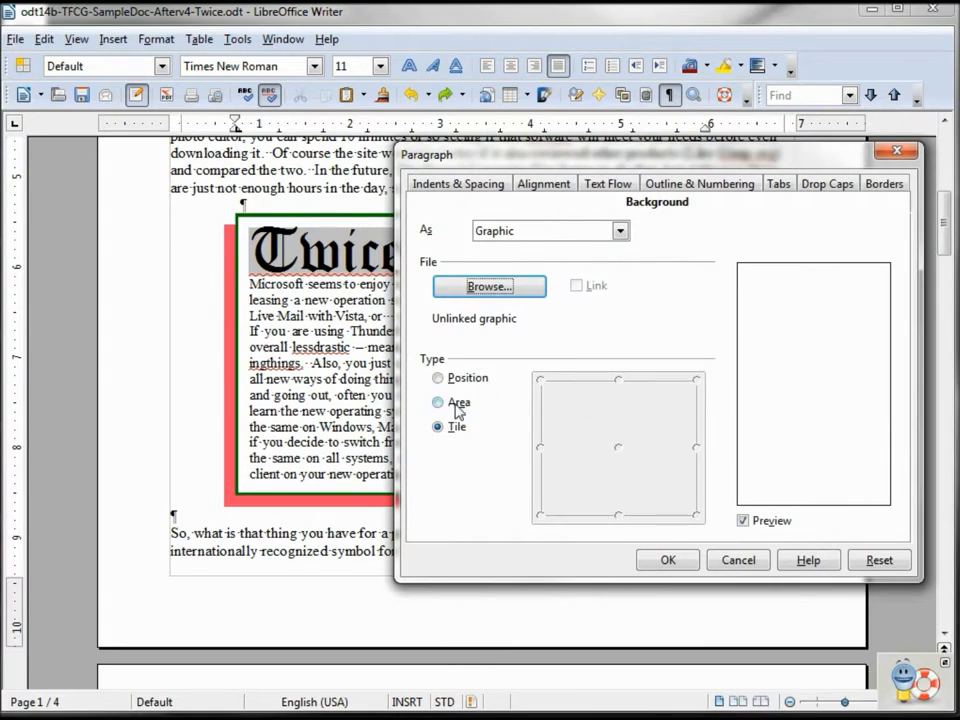
Apply the TFCG-200x200.png background with the Position type, centered in the paragraph
{"action": "left_click", "coordinate": [439, 379]}
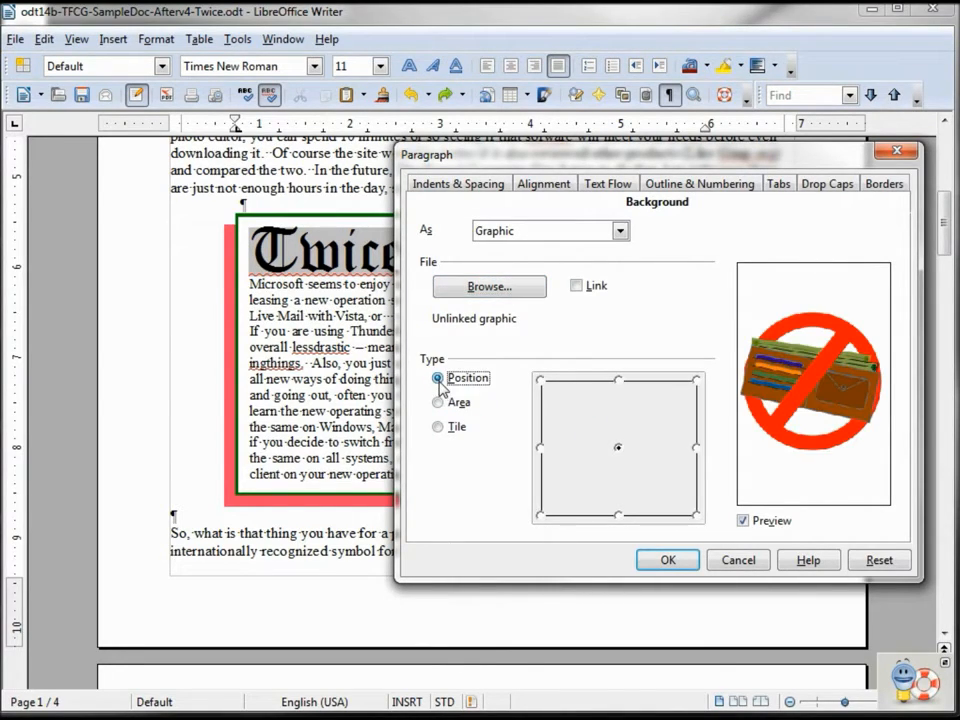
{"action": "left_click", "coordinate": [539, 381]}
{"action": "left_click", "coordinate": [696, 381]}
{"action": "left_click", "coordinate": [666, 559]}
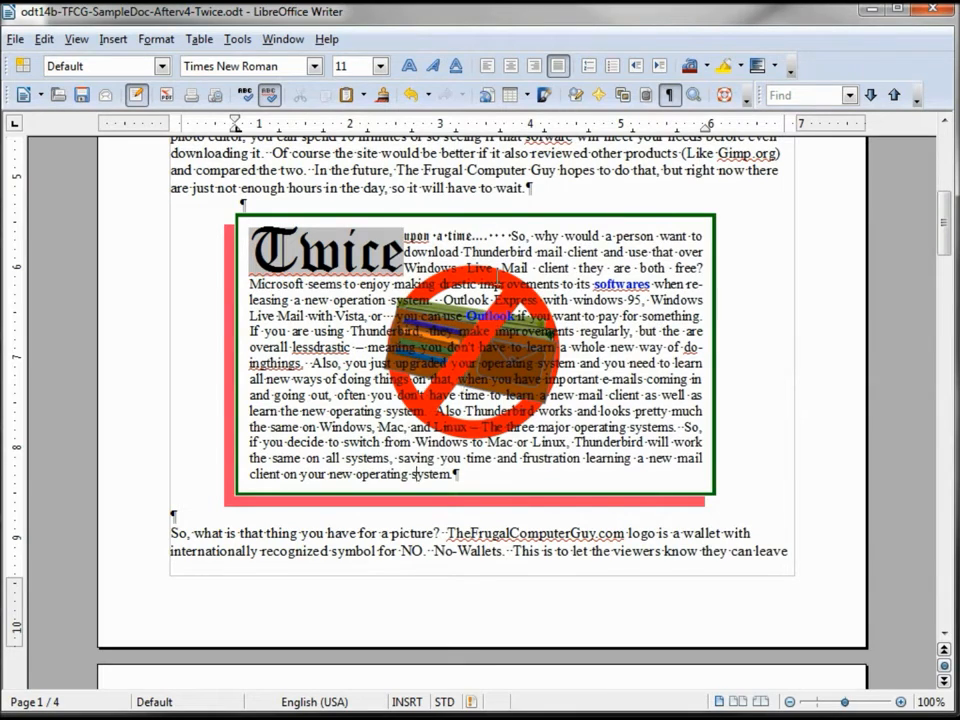
Change the paragraph's background graphic type to Area so the image fills the whole box
{"action": "double_click", "coordinate": [707, 133]}
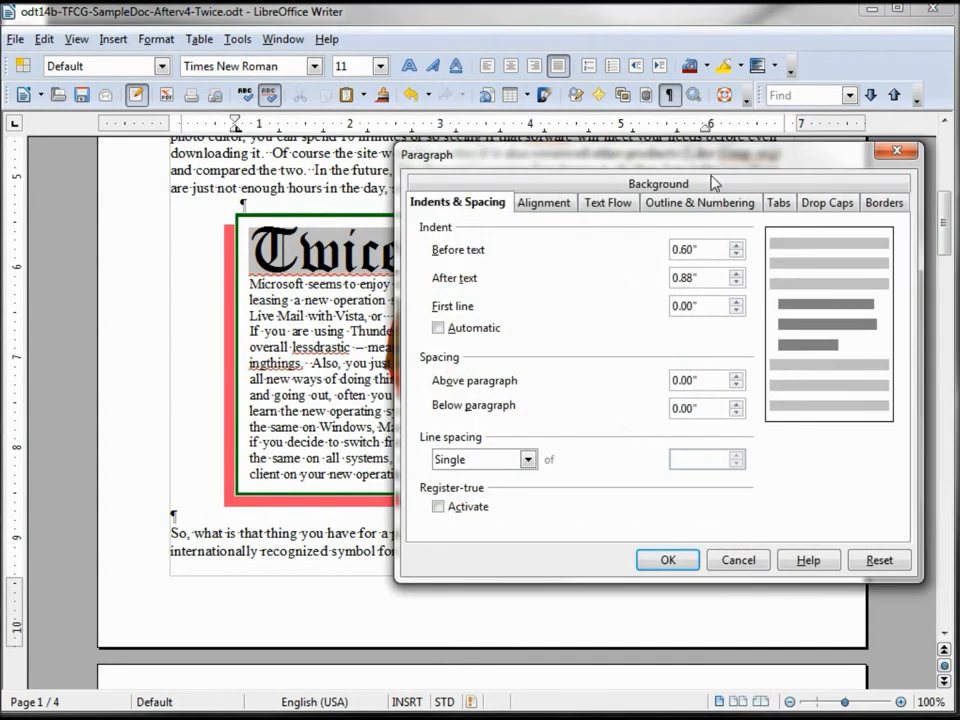
{"action": "left_click", "coordinate": [880, 200]}
{"action": "left_click", "coordinate": [800, 190]}
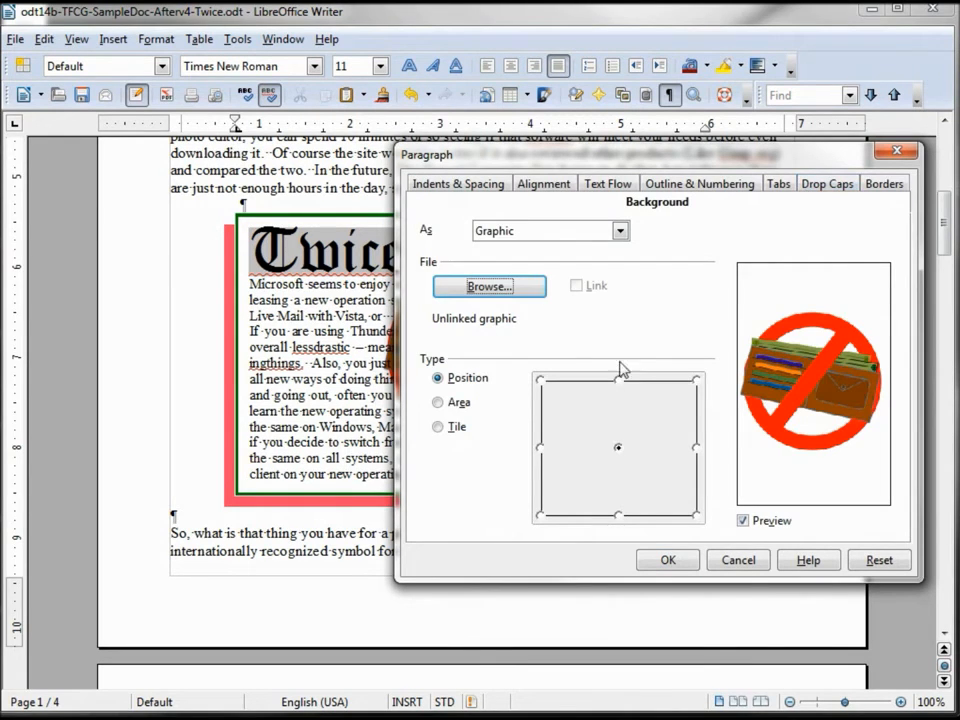
{"action": "left_click", "coordinate": [437, 402]}
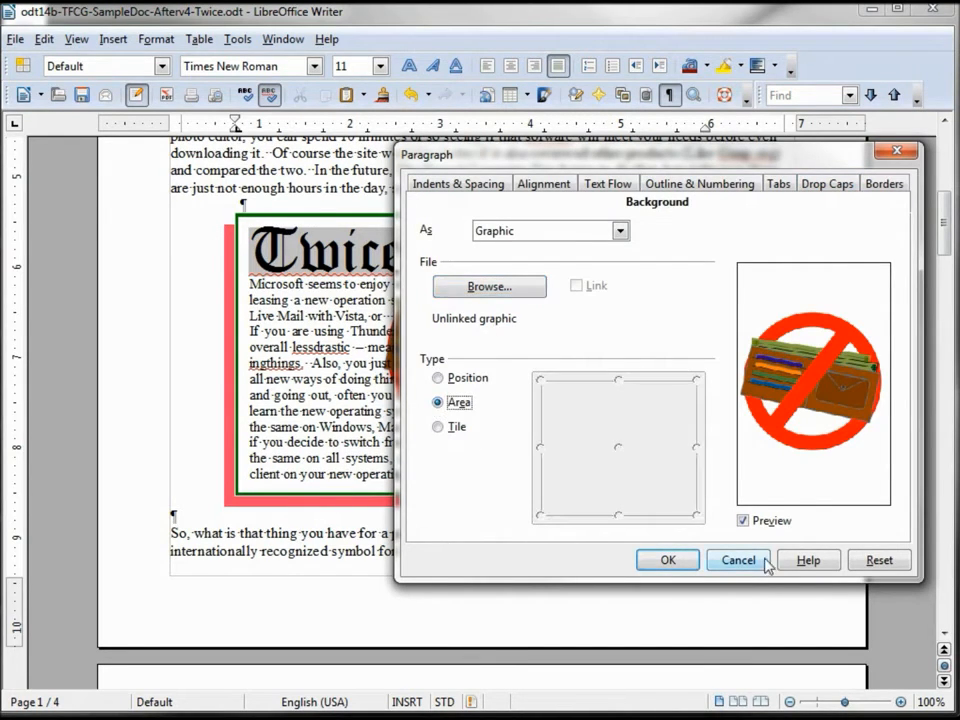
{"action": "left_click", "coordinate": [666, 560]}
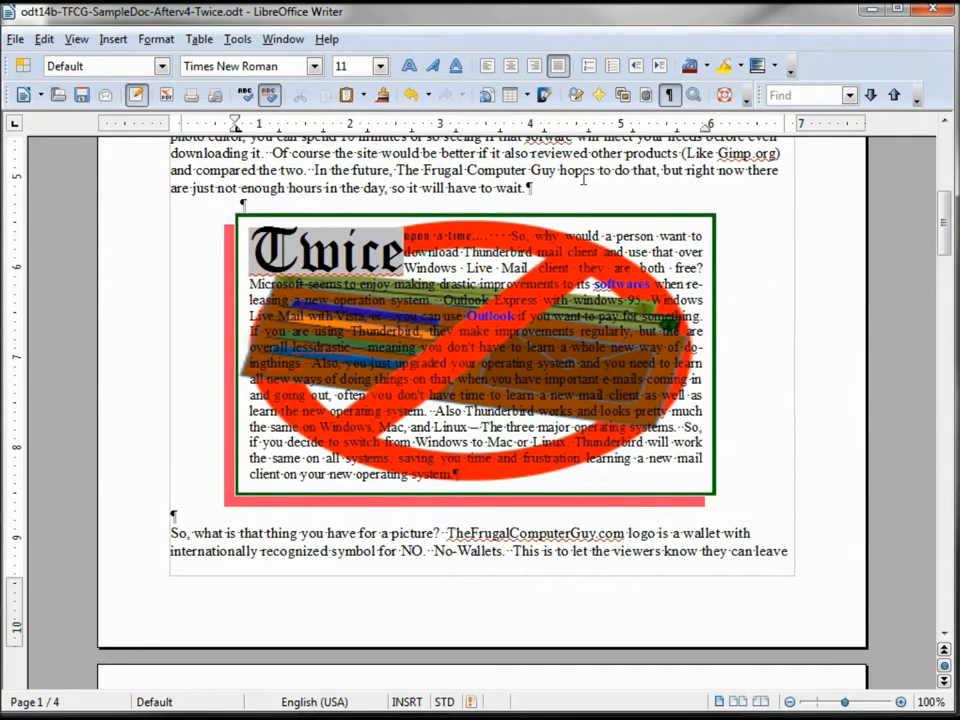
Replace the paragraph's background graphic with TFCG-200x200-Opacitychanged.png from the Desktop
{"action": "double_click", "coordinate": [704, 127]}
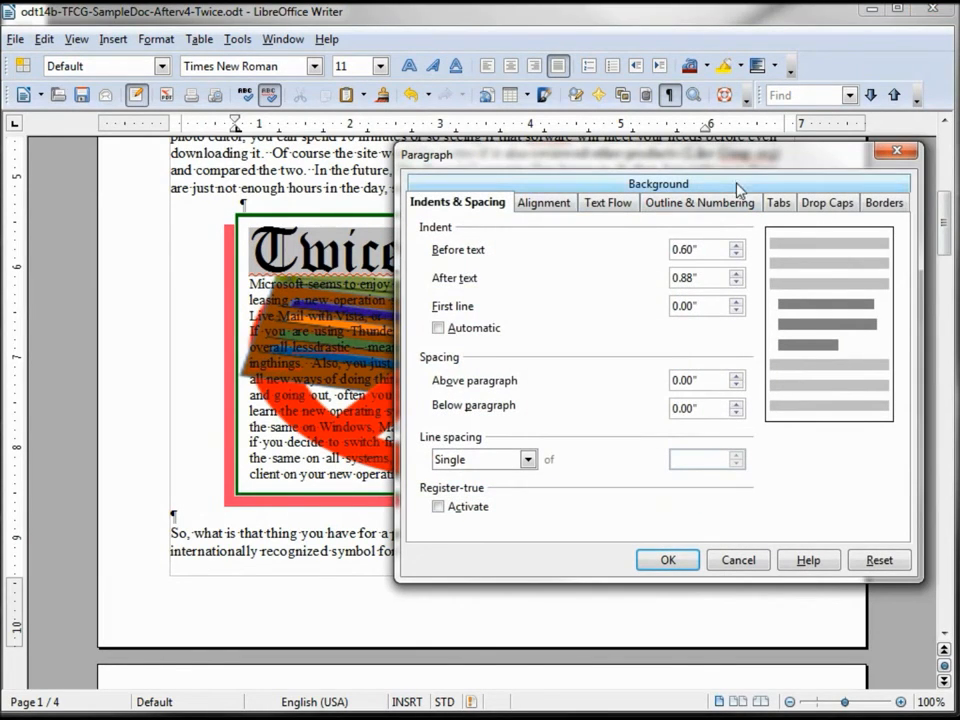
{"action": "left_click", "coordinate": [736, 184]}
{"action": "left_click", "coordinate": [620, 230]}
{"action": "left_click", "coordinate": [587, 264]}
{"action": "left_click", "coordinate": [496, 293]}
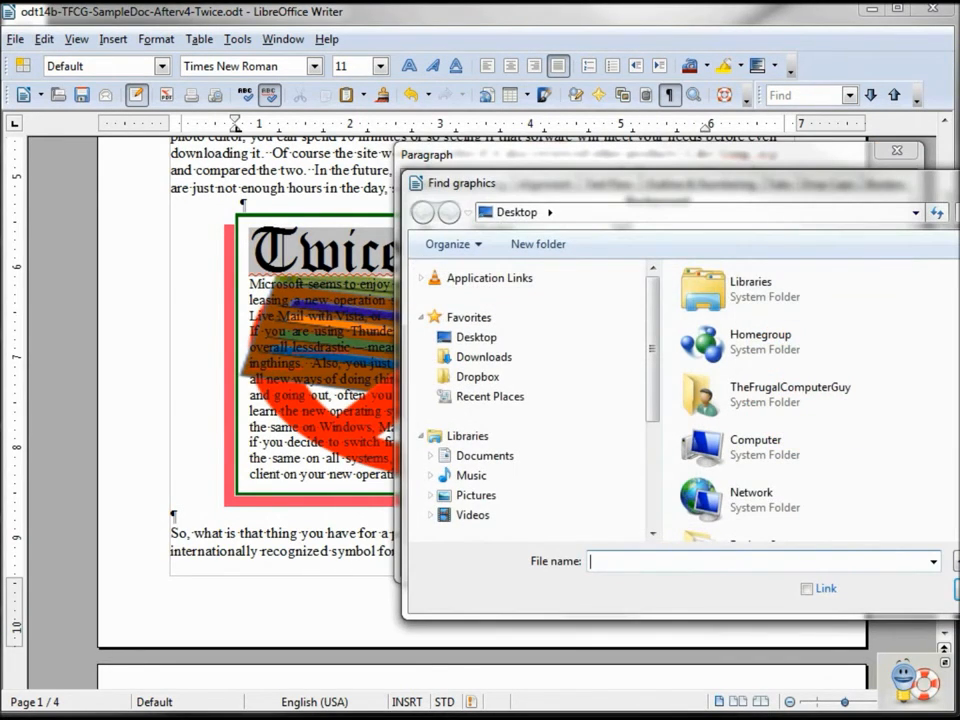
{"action": "scroll", "coordinate": [815, 400], "scroll_direction": "down", "scroll_amount": 3}
{"action": "scroll", "coordinate": [808, 460], "scroll_direction": "down", "scroll_amount": 1}
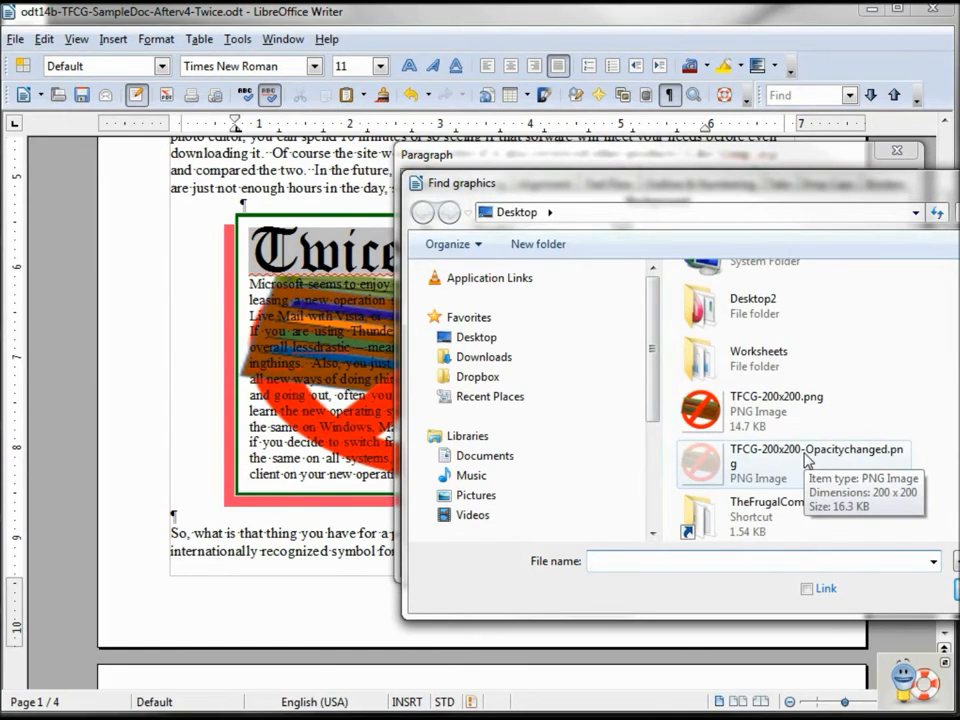
{"action": "left_click", "coordinate": [806, 460]}
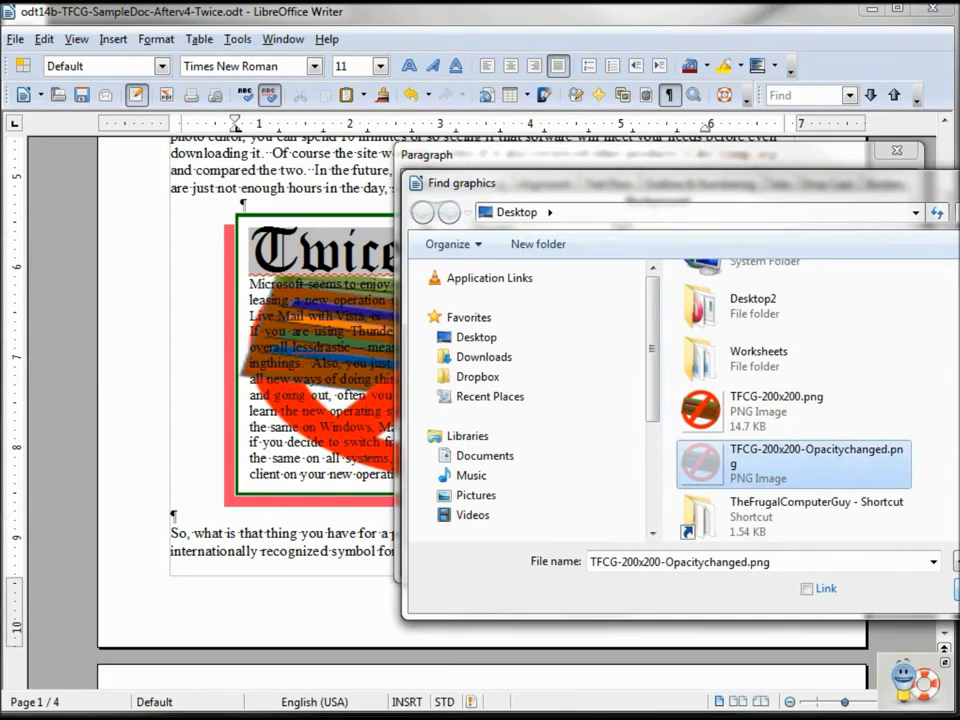
{"action": "left_click", "coordinate": [957, 590]}
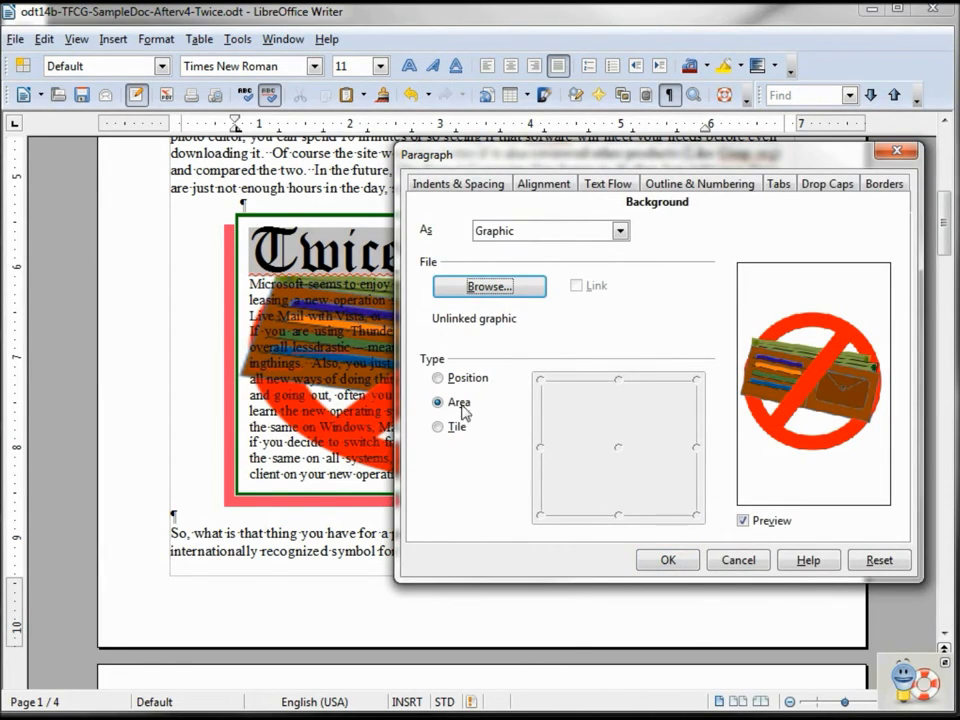
{"action": "left_click", "coordinate": [658, 562]}
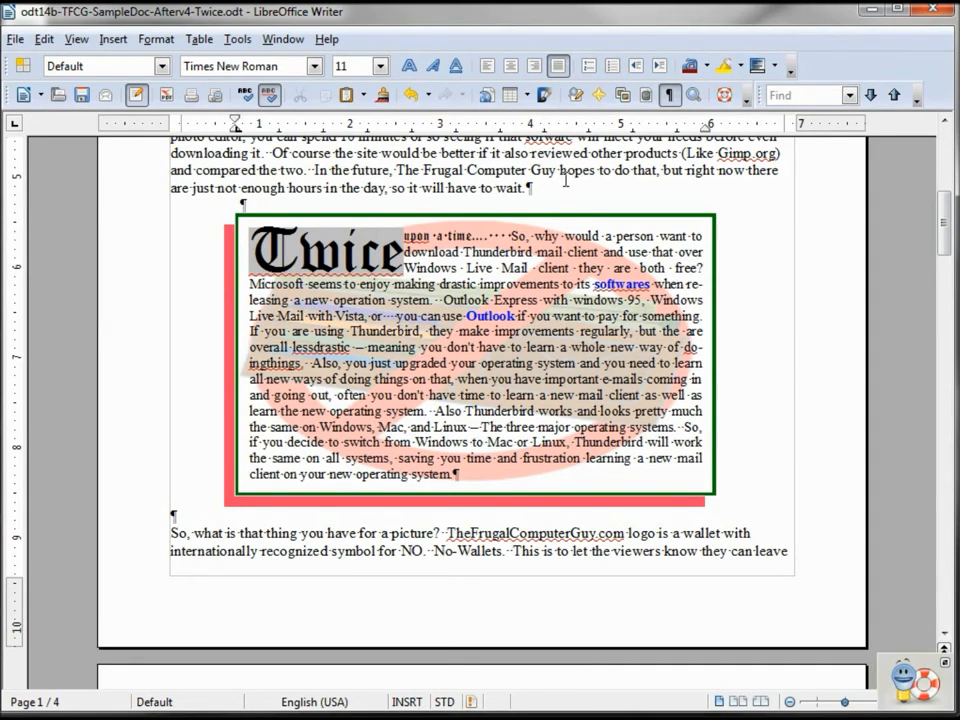
Change the faded background graphic's type to Tile so it repeats across the paragraph
{"action": "double_click", "coordinate": [702, 126]}
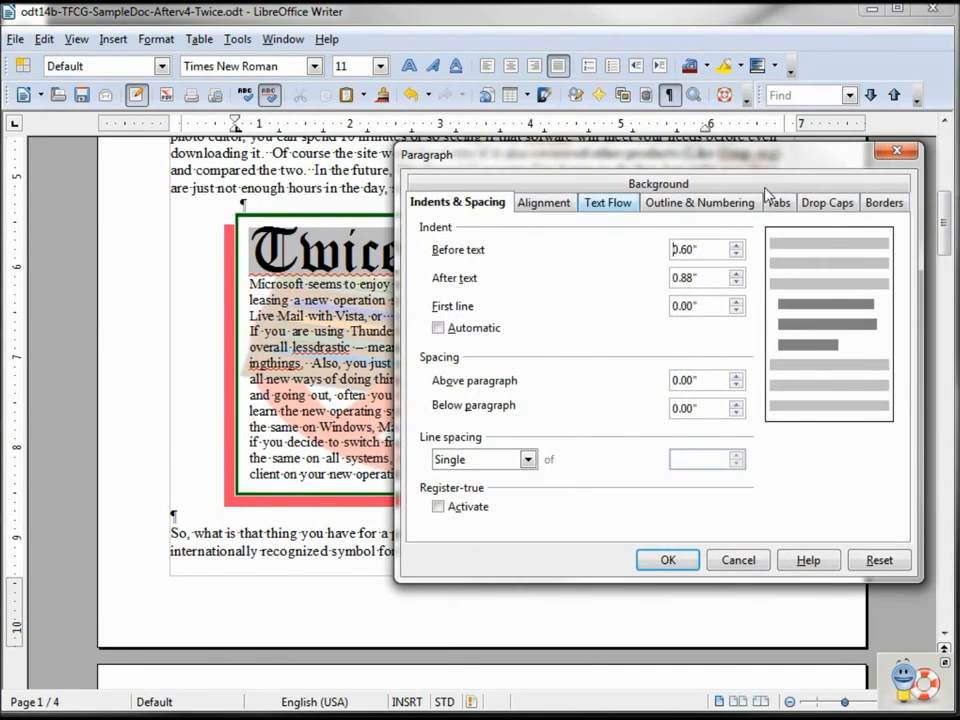
{"action": "left_click", "coordinate": [766, 185]}
{"action": "left_click", "coordinate": [438, 427]}
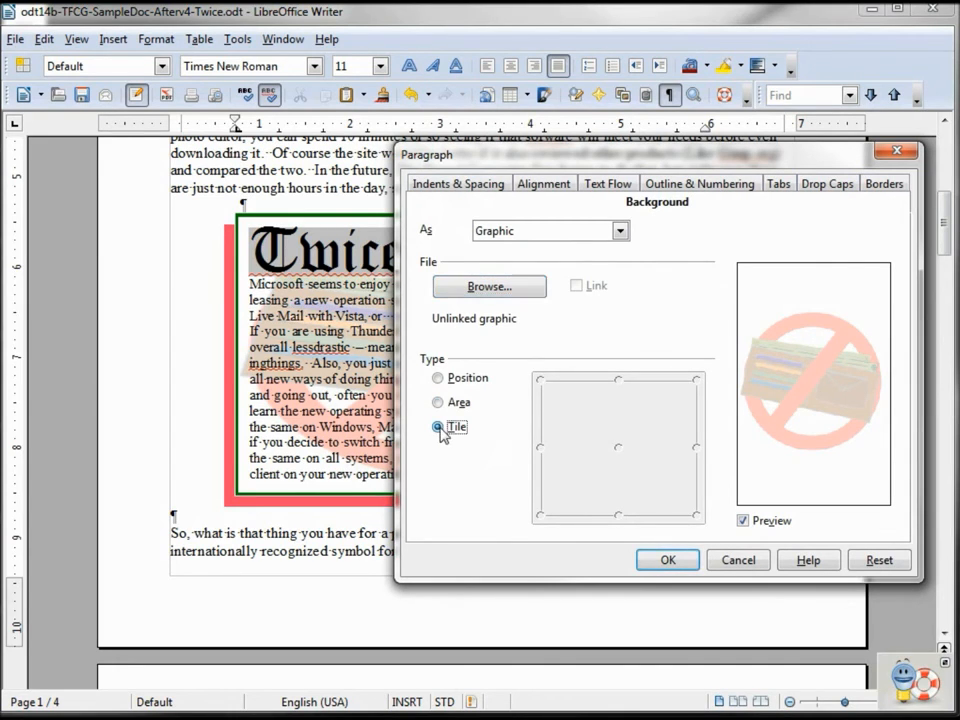
{"action": "left_click", "coordinate": [668, 561]}
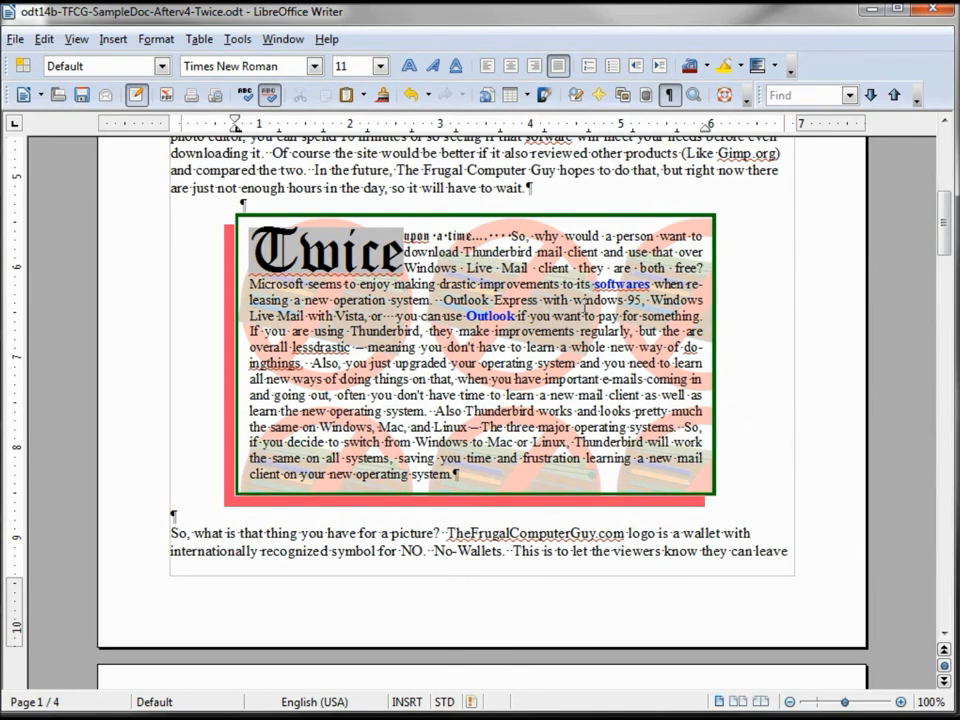
Set the faded background graphic's type to Position, placed at the center of the paragraph
{"action": "double_click", "coordinate": [704, 128]}
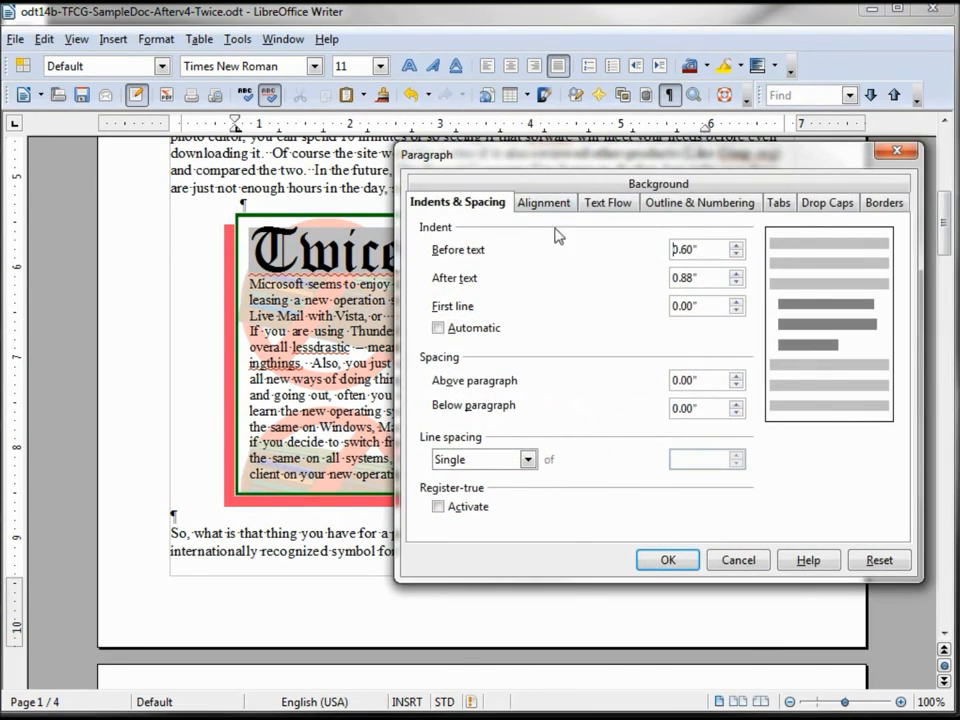
{"action": "left_click", "coordinate": [668, 190]}
{"action": "left_click", "coordinate": [438, 378]}
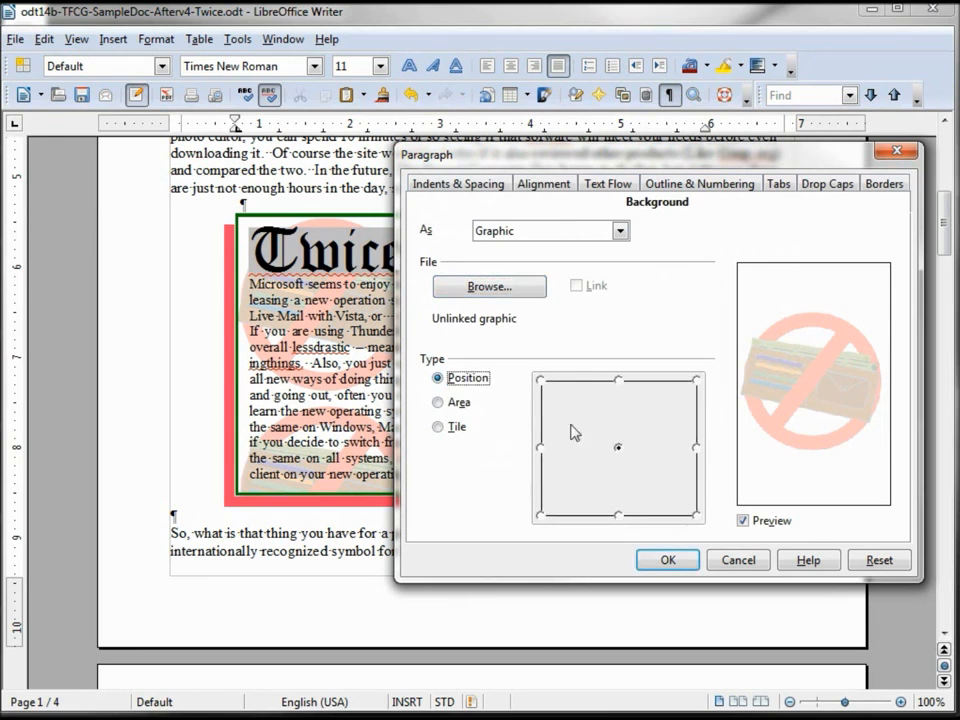
{"action": "left_click", "coordinate": [668, 561]}
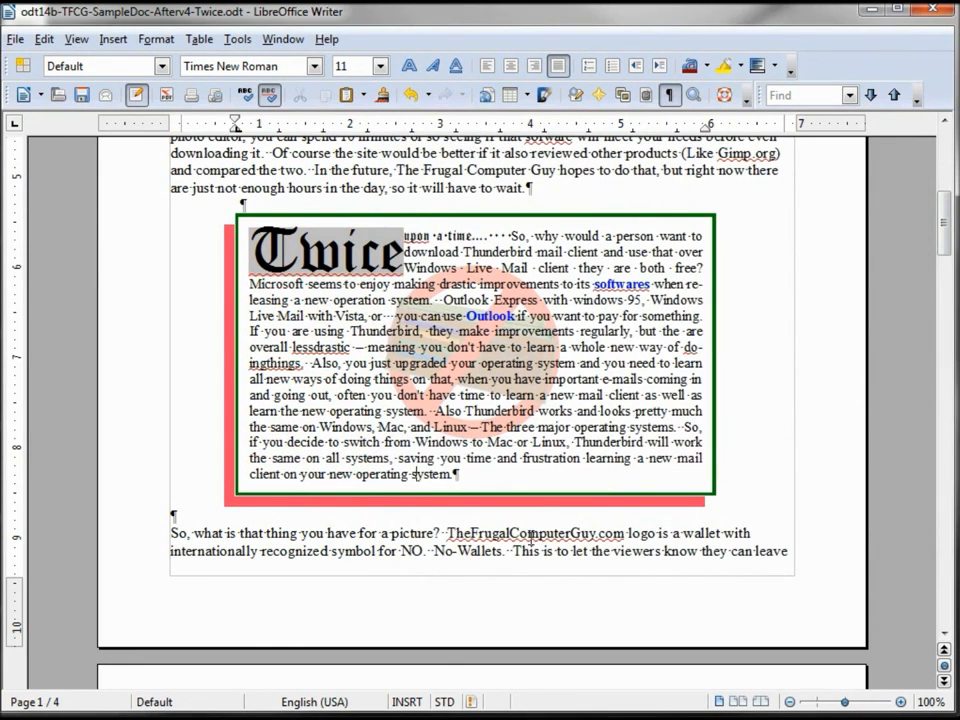